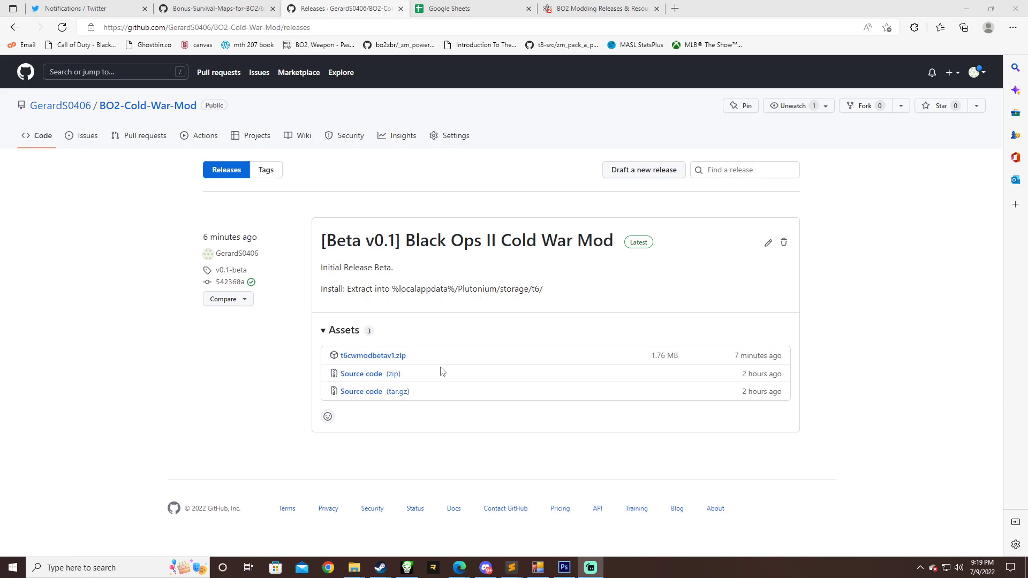
Step: Go through BO2-Cold-War-Mod into Custom Field Upgrade to cw_field_upgrade_template.gsc and skim its code
{"action": "left_click", "coordinate": [138, 110]}
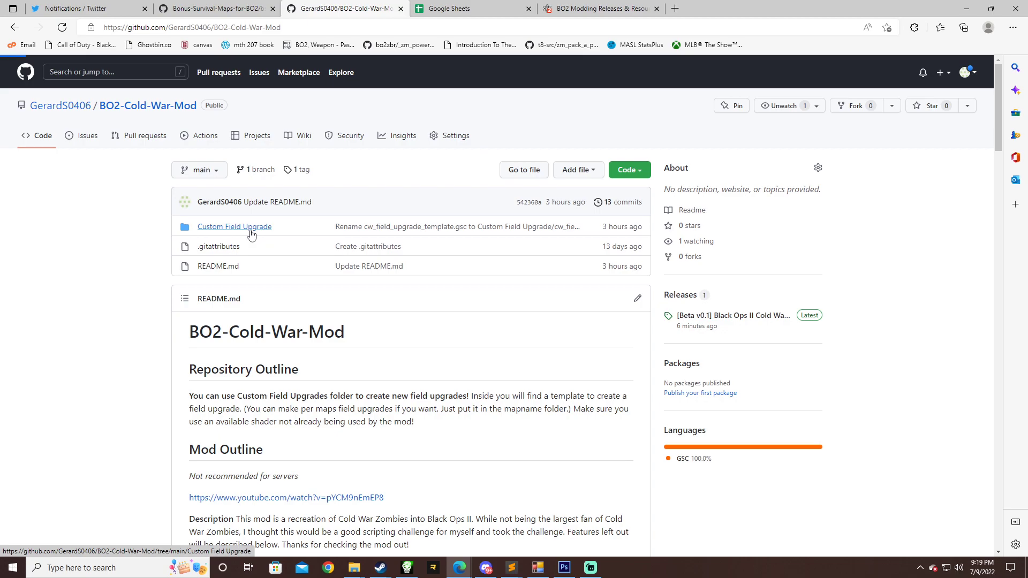
{"action": "left_click", "coordinate": [251, 235]}
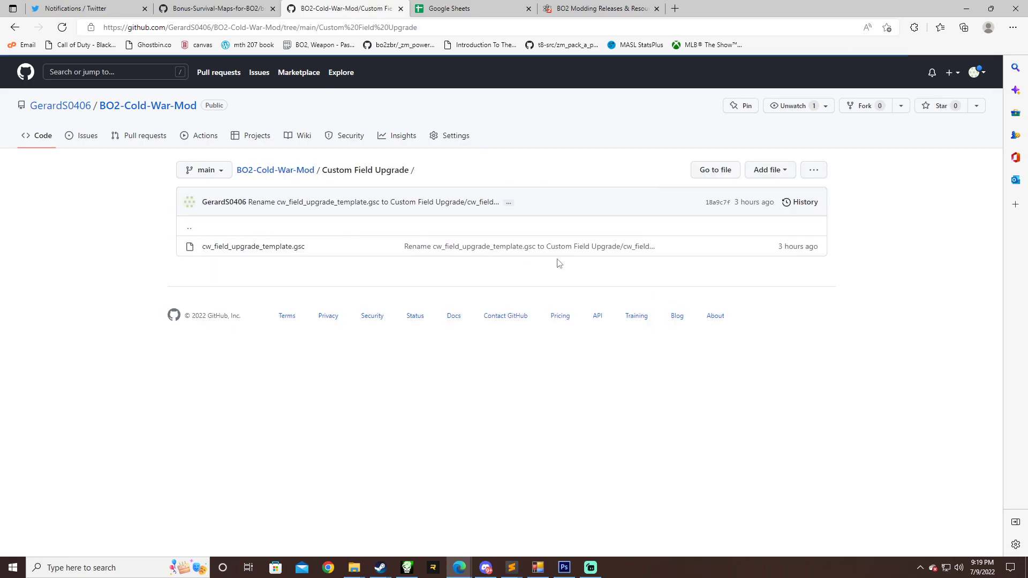
{"action": "left_click", "coordinate": [237, 247]}
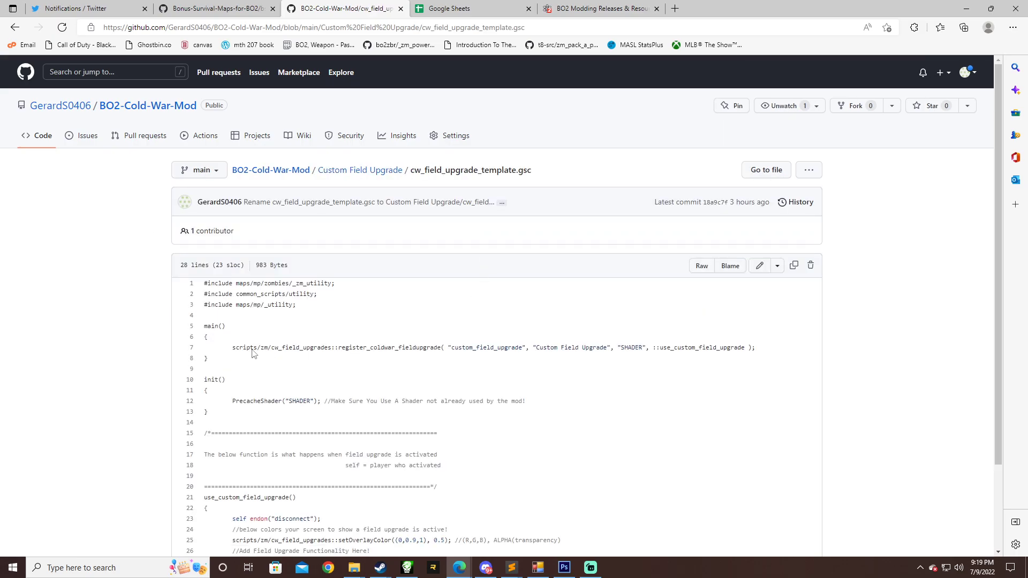
{"action": "scroll", "coordinate": [252, 353], "scroll_direction": "down", "scroll_amount": 2}
{"action": "left_click_drag", "start_coordinate": [614, 469], "coordinate": [211, 160]}
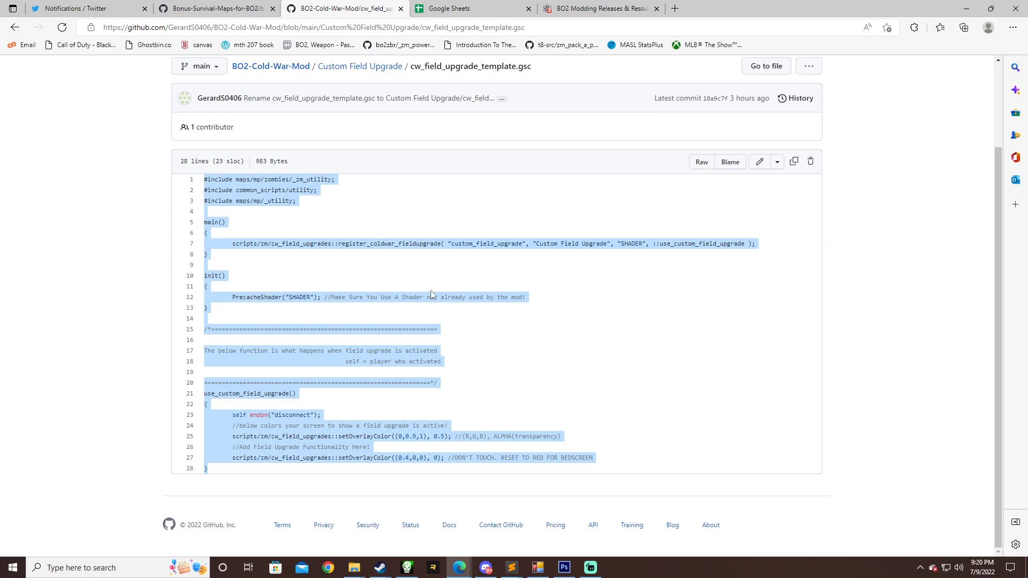
{"action": "left_click", "coordinate": [452, 287]}
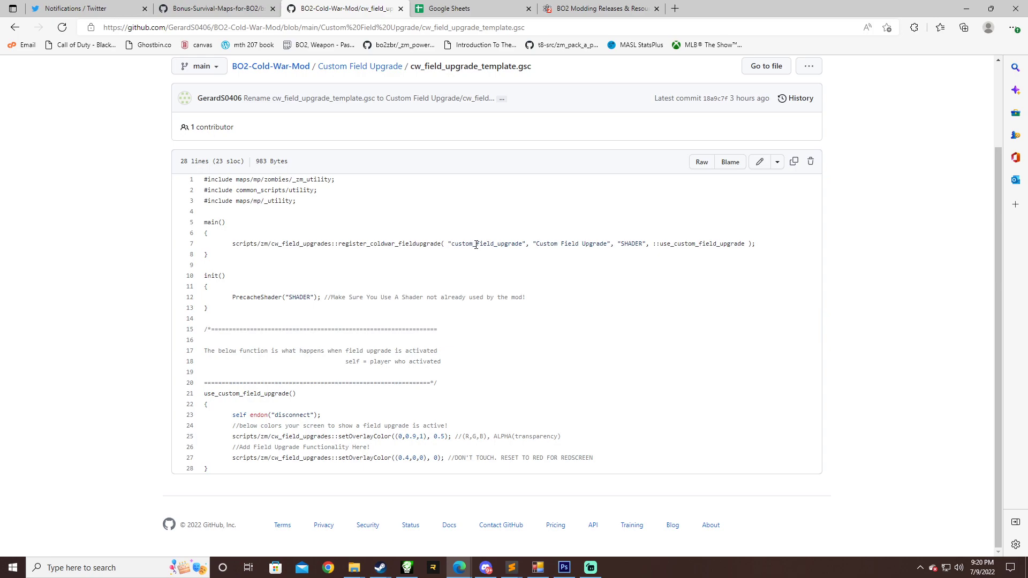
Step: Highlight line 7's custom_field_upgrade name, 'Custom Field Upgrade' display name and SHADER value
{"action": "left_click_drag", "start_coordinate": [469, 244], "coordinate": [504, 244]}
{"action": "left_click", "coordinate": [541, 244]}
{"action": "left_click_drag", "start_coordinate": [550, 244], "coordinate": [608, 245]}
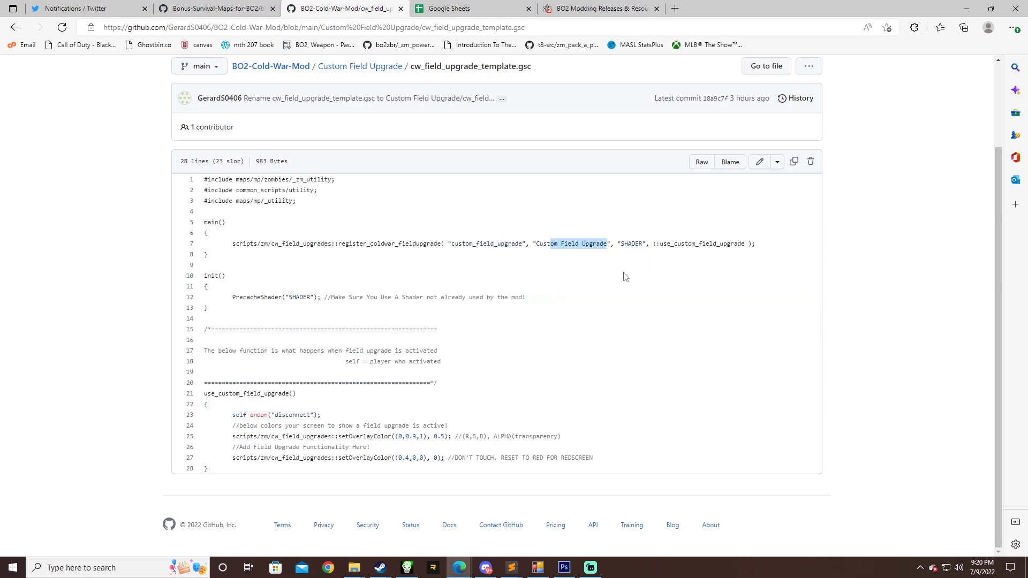
{"action": "left_click", "coordinate": [558, 250]}
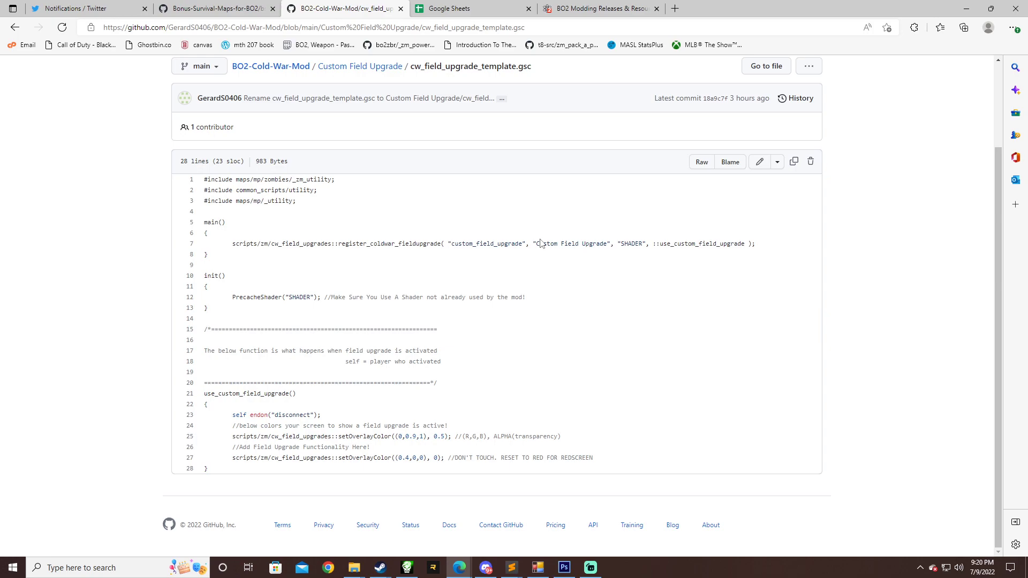
{"action": "double_click", "coordinate": [624, 242]}
{"action": "left_click", "coordinate": [642, 223]}
Step: Highlight the unused-shader comment and the SHADER entries on lines 7 and 12
{"action": "left_click_drag", "start_coordinate": [356, 298], "coordinate": [434, 298]}
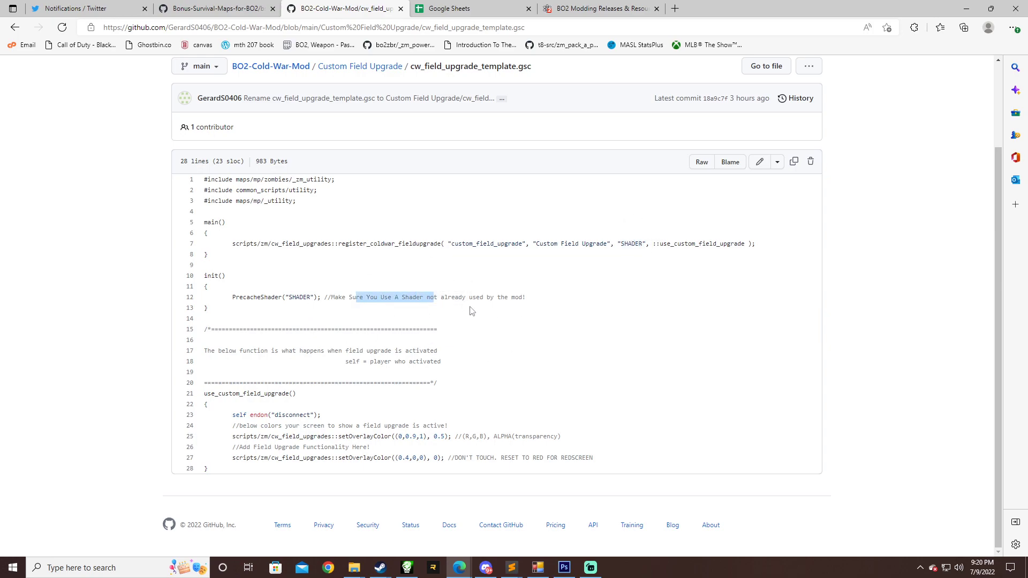
{"action": "left_click", "coordinate": [416, 297]}
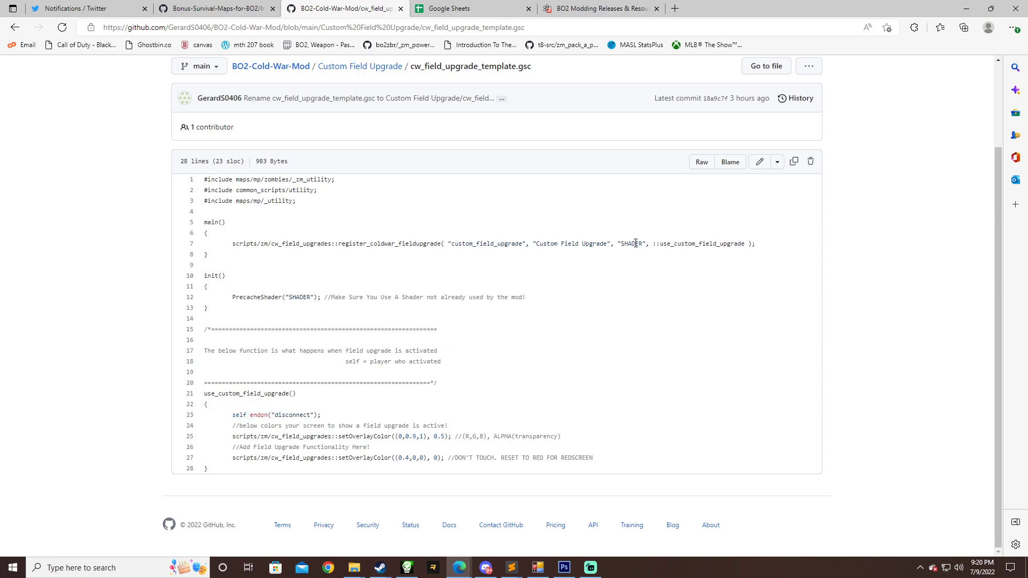
{"action": "double_click", "coordinate": [636, 243]}
{"action": "double_click", "coordinate": [300, 297]}
{"action": "left_click", "coordinate": [296, 300]}
{"action": "left_click_drag", "start_coordinate": [671, 244], "coordinate": [700, 253]}
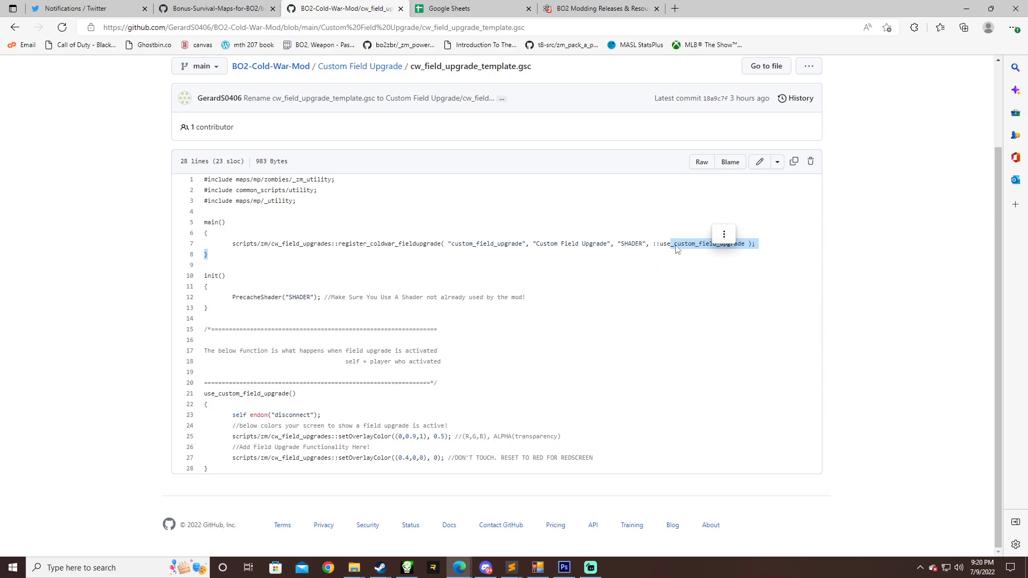
{"action": "left_click", "coordinate": [674, 245]}
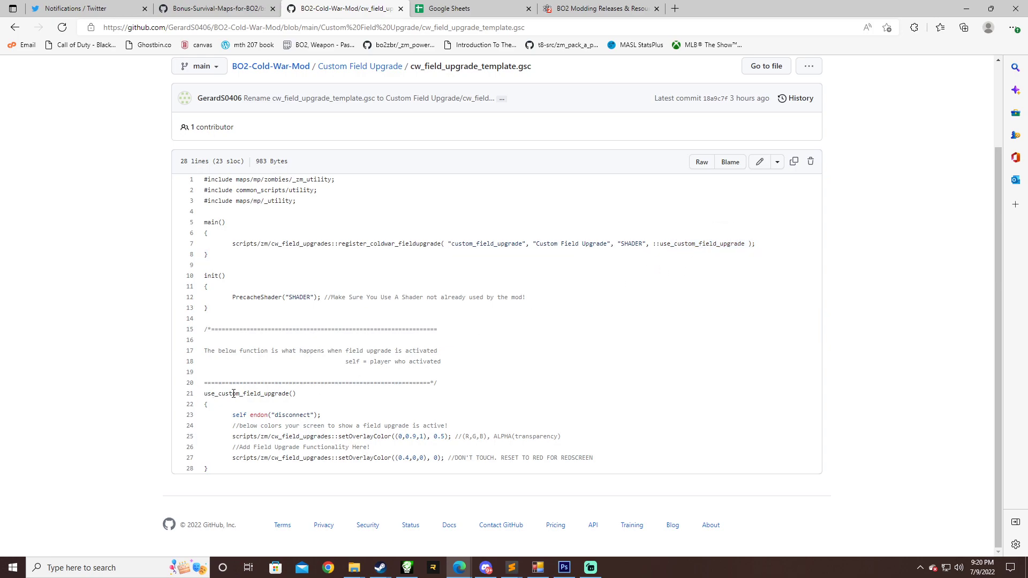
{"action": "left_click_drag", "start_coordinate": [214, 394], "coordinate": [256, 393]}
{"action": "left_click", "coordinate": [245, 414]}
{"action": "left_click_drag", "start_coordinate": [257, 435], "coordinate": [346, 437]}
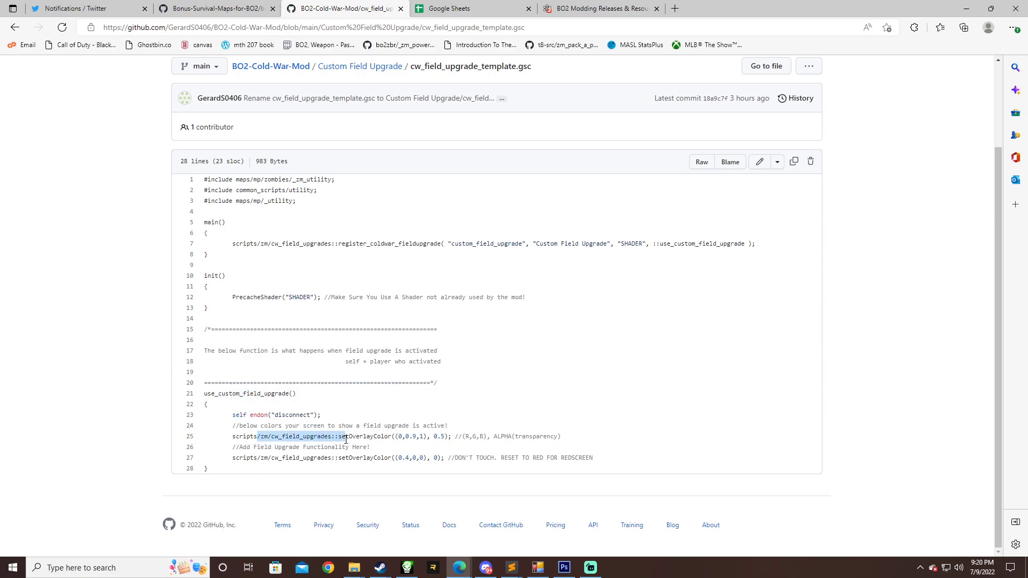
{"action": "left_click", "coordinate": [563, 435]}
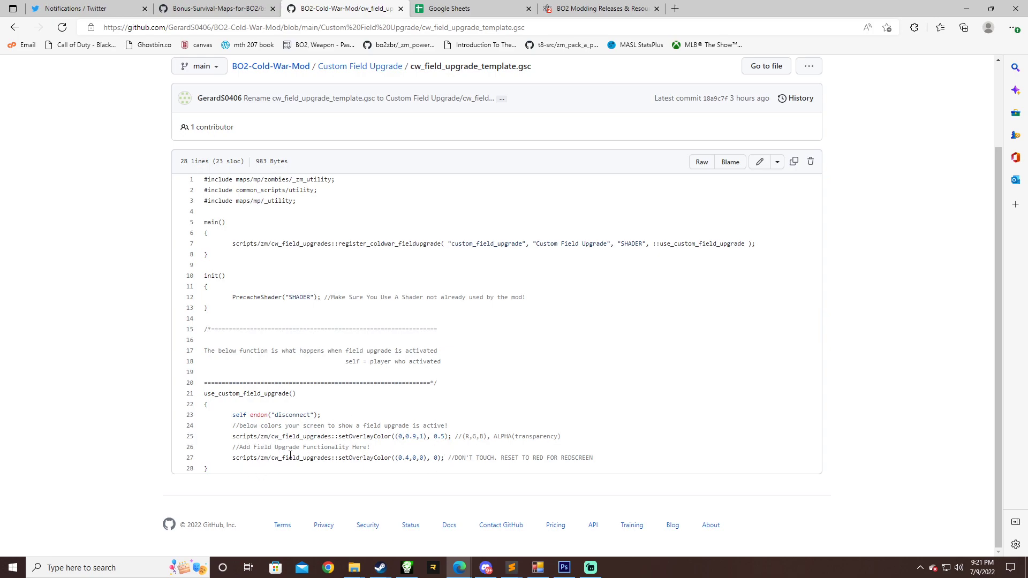
{"action": "left_click_drag", "start_coordinate": [320, 457], "coordinate": [425, 459]}
{"action": "left_click", "coordinate": [400, 459]}
{"action": "left_click_drag", "start_coordinate": [310, 459], "coordinate": [362, 459]}
{"action": "left_click", "coordinate": [360, 463]}
{"action": "left_click_drag", "start_coordinate": [232, 436], "coordinate": [445, 436]}
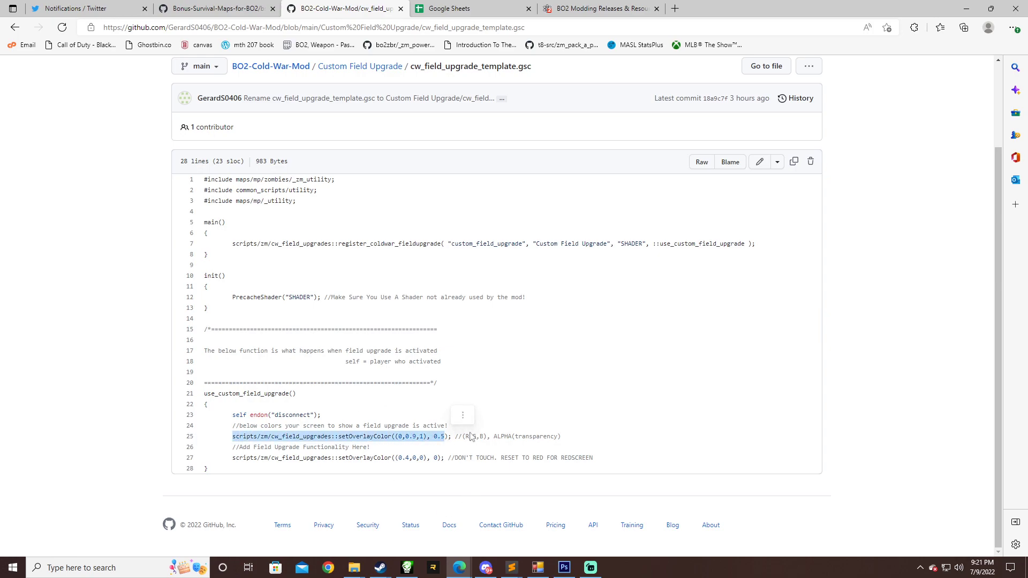
{"action": "left_click", "coordinate": [353, 448]}
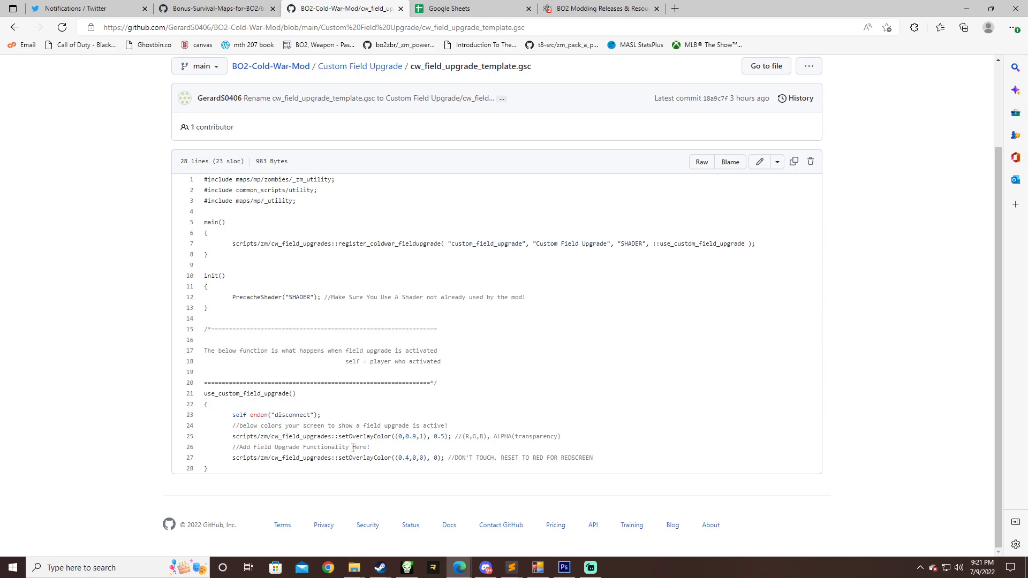
Step: Go back through the Custom Field Upgrade and BO2-Cold-War-Mod breadcrumbs to the repository root
{"action": "scroll", "coordinate": [350, 428], "scroll_direction": "up", "scroll_amount": 2}
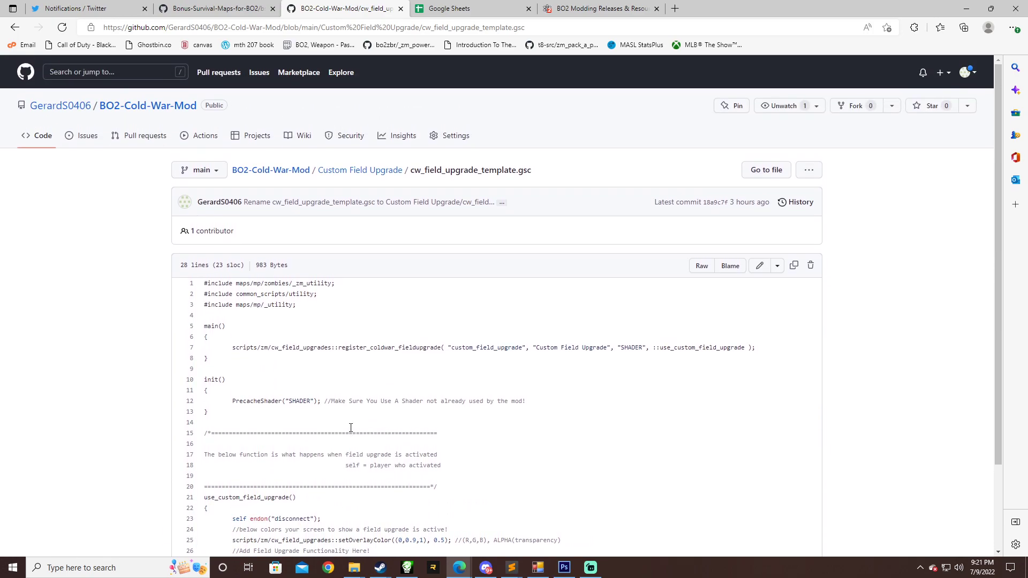
{"action": "scroll", "coordinate": [262, 438], "scroll_direction": "down", "scroll_amount": 2}
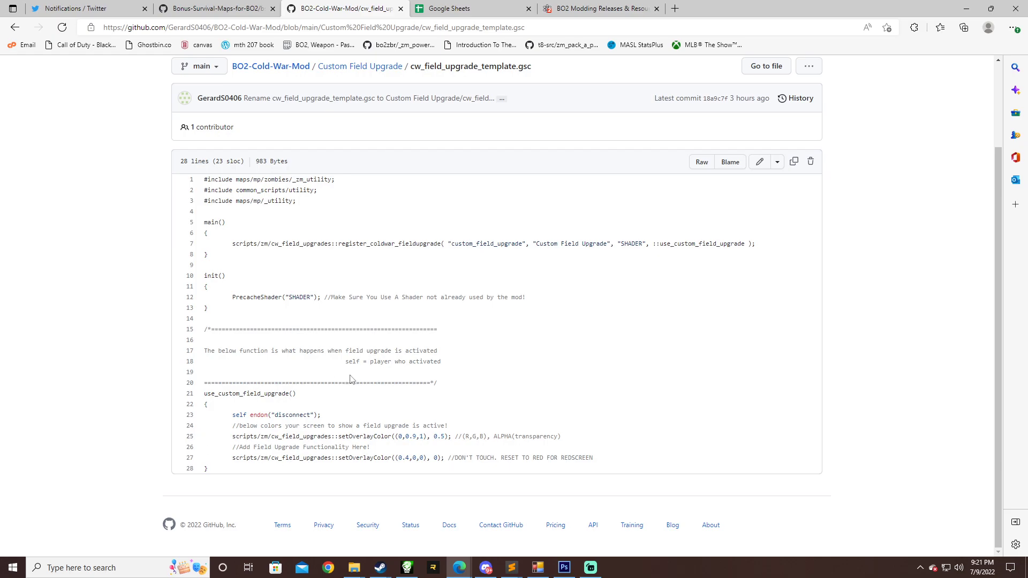
{"action": "left_click", "coordinate": [338, 66]}
{"action": "left_click", "coordinate": [291, 173]}
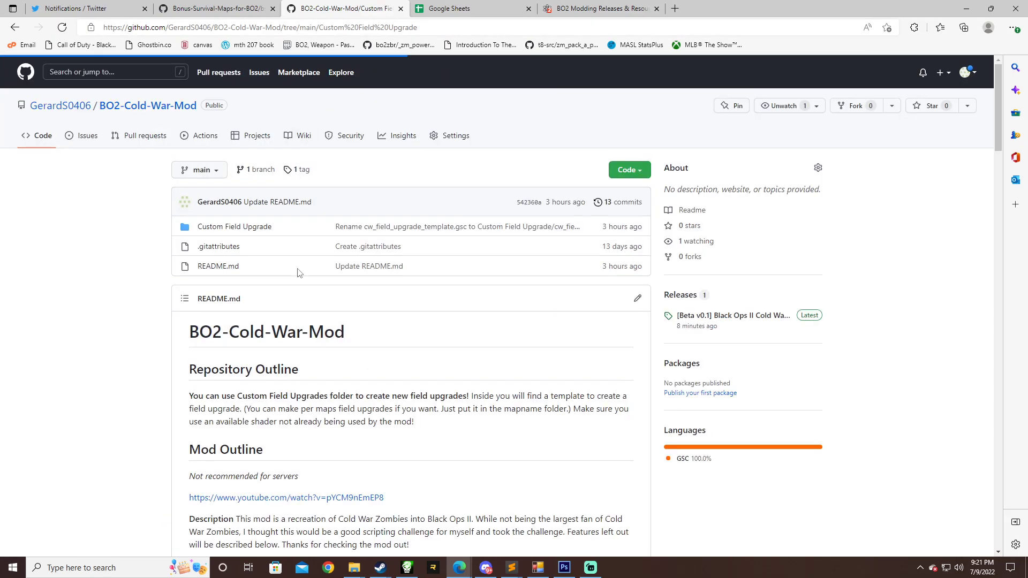
Step: Scroll through the README's Repository Outline, then preview the open File Explorer windows
{"action": "scroll", "coordinate": [298, 272], "scroll_direction": "down", "scroll_amount": 7}
{"action": "scroll", "coordinate": [298, 272], "scroll_direction": "down", "scroll_amount": 20}
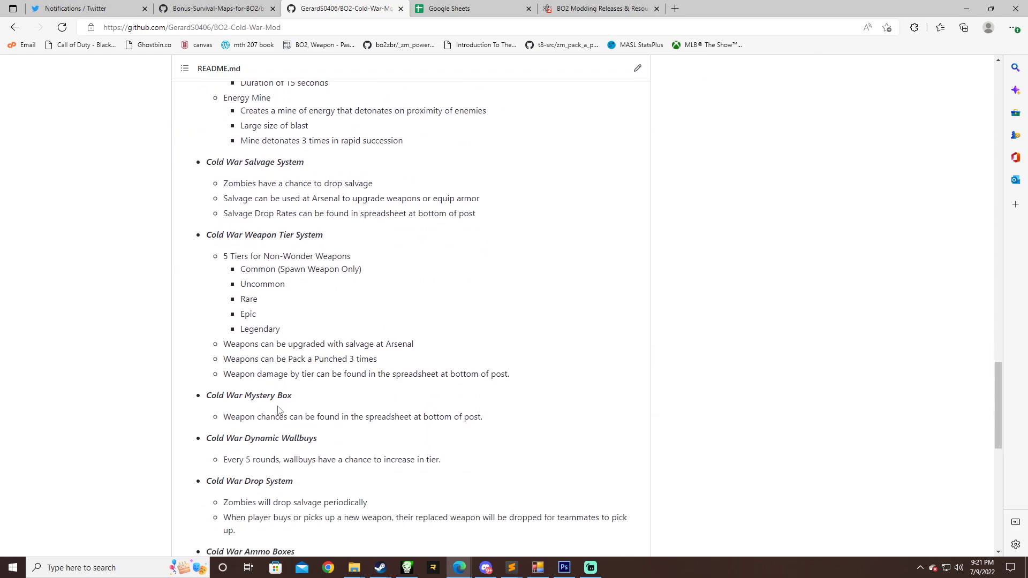
{"action": "scroll", "coordinate": [278, 410], "scroll_direction": "up", "scroll_amount": 20}
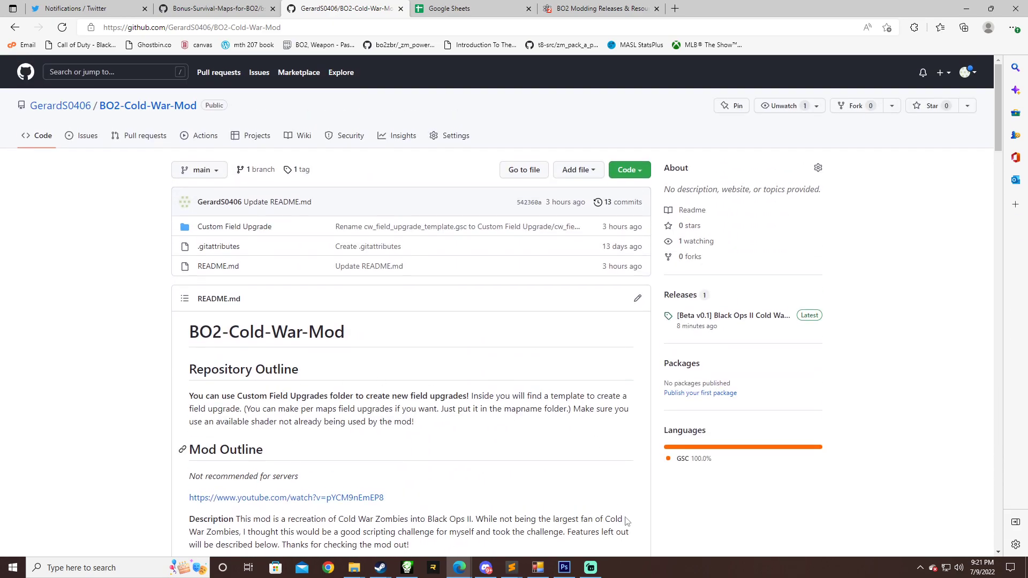
{"action": "scroll", "coordinate": [366, 436], "scroll_direction": "down", "scroll_amount": 1}
{"action": "left_click_drag", "start_coordinate": [267, 333], "coordinate": [470, 351]}
{"action": "left_click", "coordinate": [471, 352]}
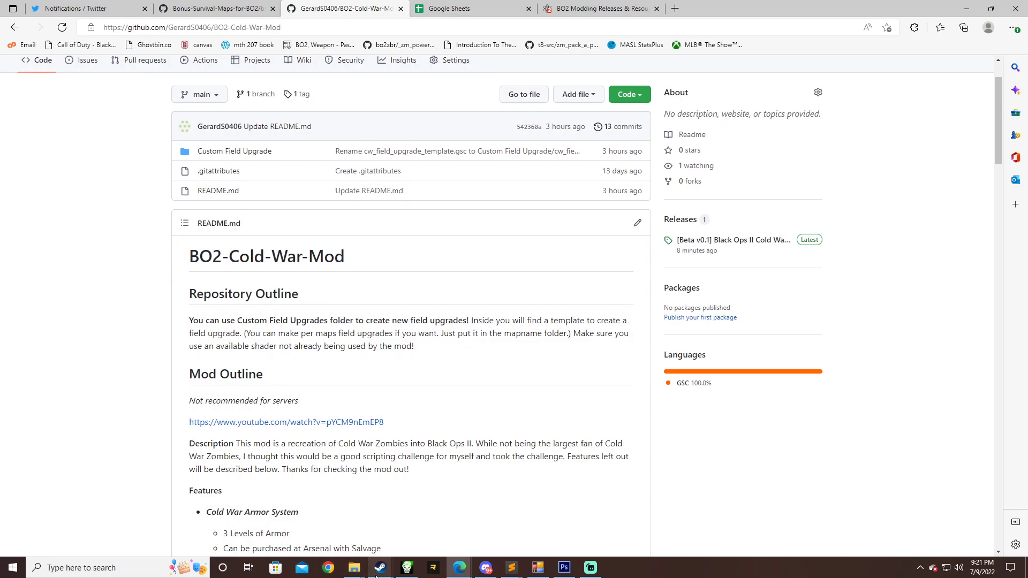
{"action": "left_click", "coordinate": [354, 568]}
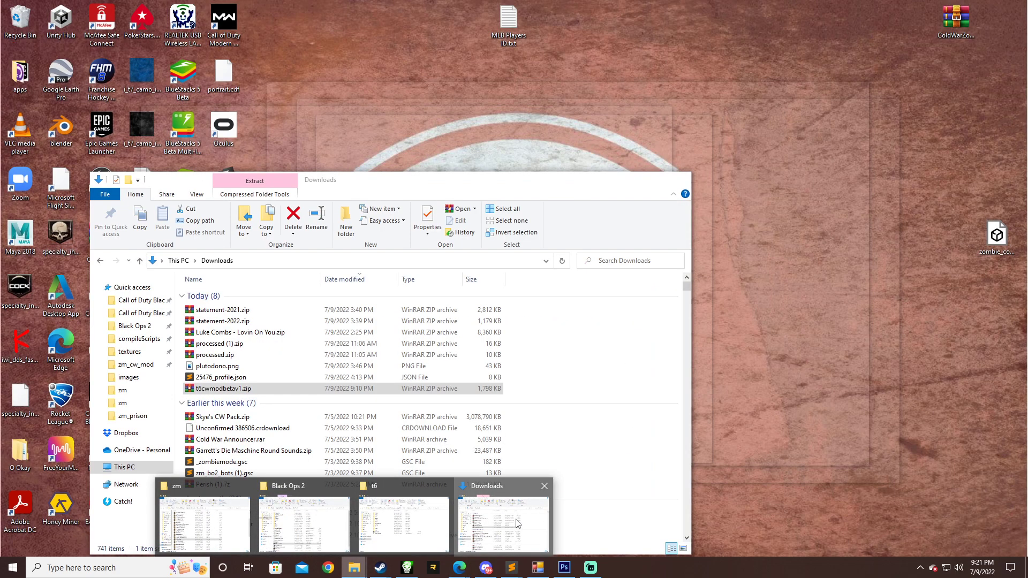
Step: Open t6cwmodbetav1.zip from Downloads in WinRAR and look over its images and scripts folders
{"action": "left_click", "coordinate": [517, 523]}
{"action": "left_click_drag", "start_coordinate": [436, 184], "coordinate": [484, 138]}
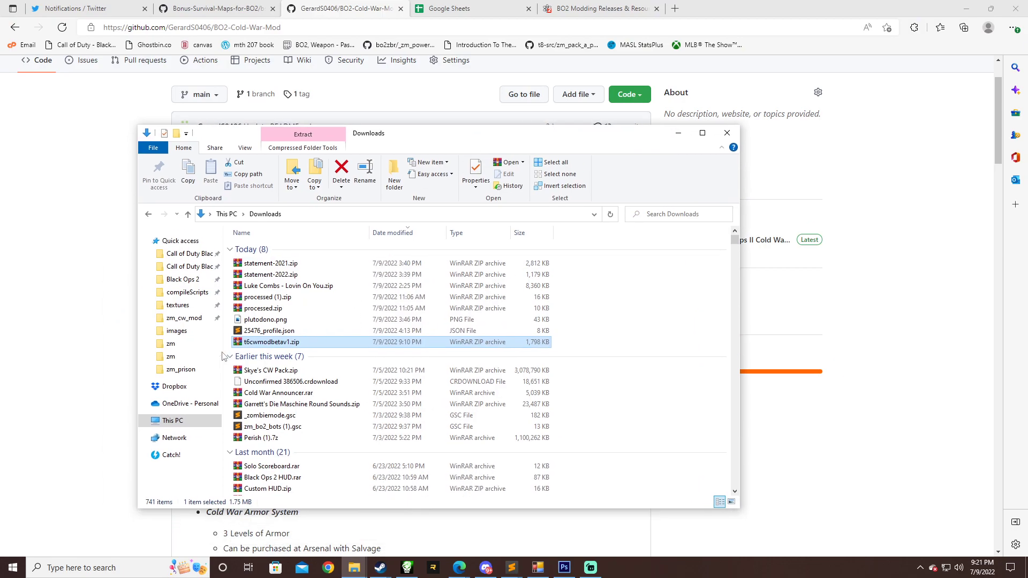
{"action": "double_click", "coordinate": [269, 342]}
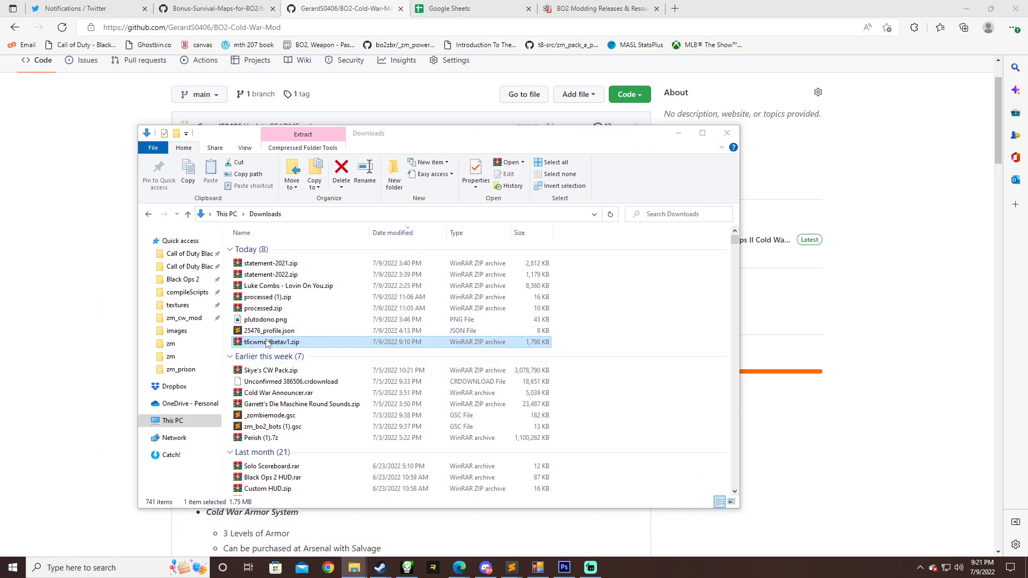
{"action": "left_click", "coordinate": [677, 133]}
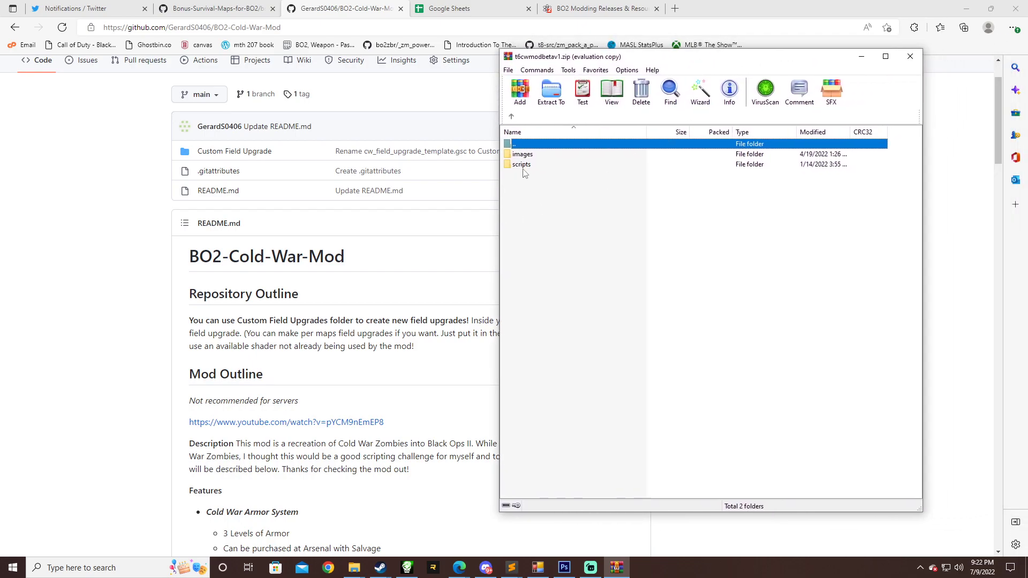
{"action": "left_click", "coordinate": [523, 165]}
{"action": "key", "text": "ctrl+a"}
{"action": "left_click", "coordinate": [589, 471]}
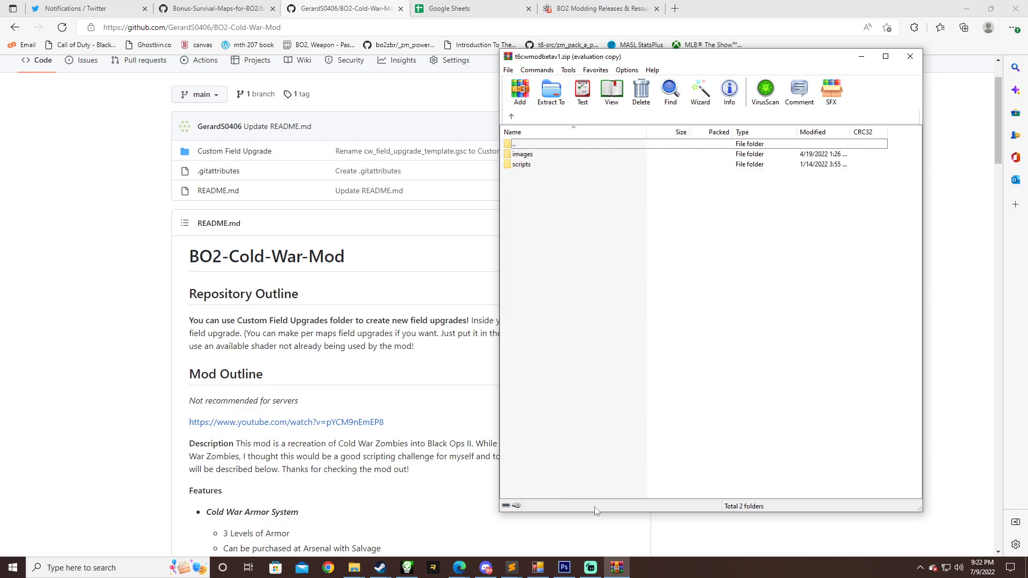
Step: Search %localappdata%, then go into the Plutonium folder and its storage subfolder
{"action": "left_click", "coordinate": [96, 568]}
{"action": "type", "text": "%"}
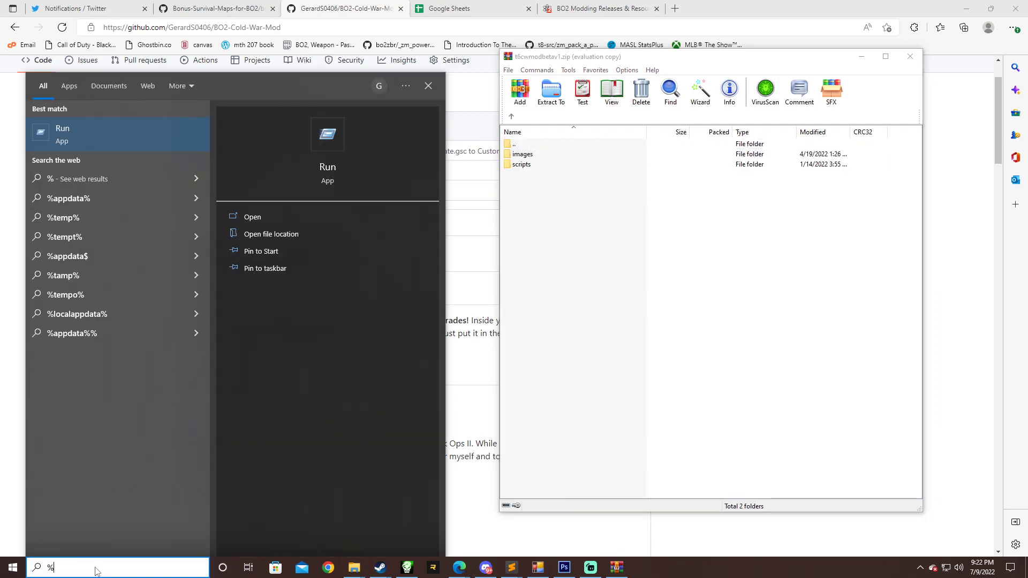
{"action": "type", "text": "localappdata"}
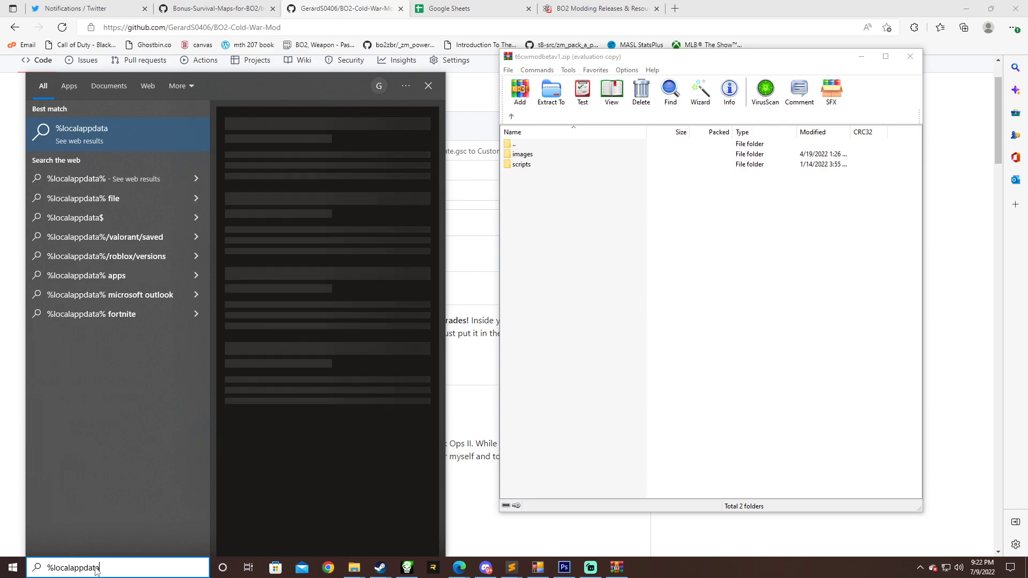
{"action": "type", "text": "%"}
{"action": "key", "text": "Return"}
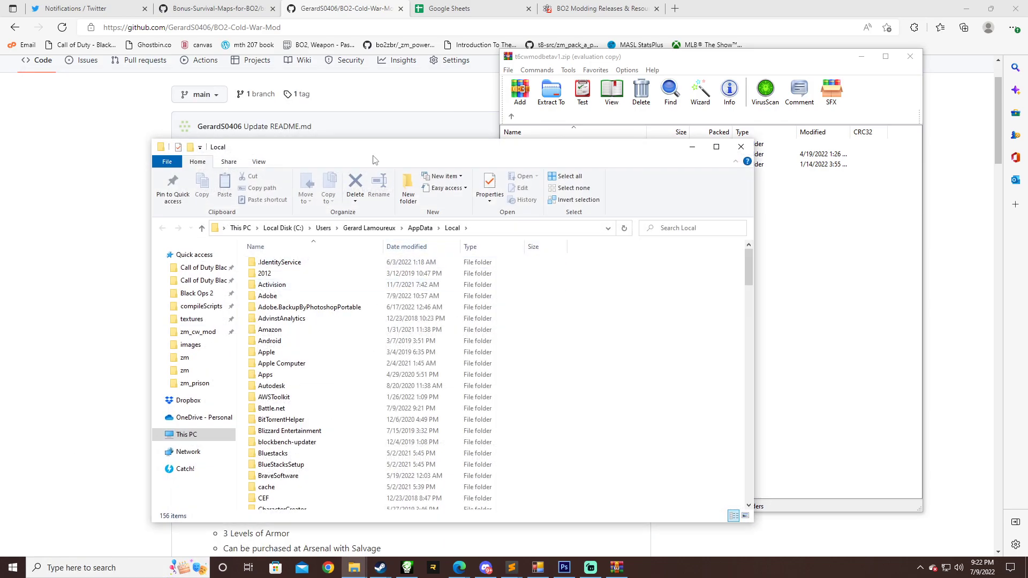
{"action": "left_click_drag", "start_coordinate": [373, 159], "coordinate": [248, 142]}
{"action": "scroll", "coordinate": [222, 328], "scroll_direction": "down", "scroll_amount": 15}
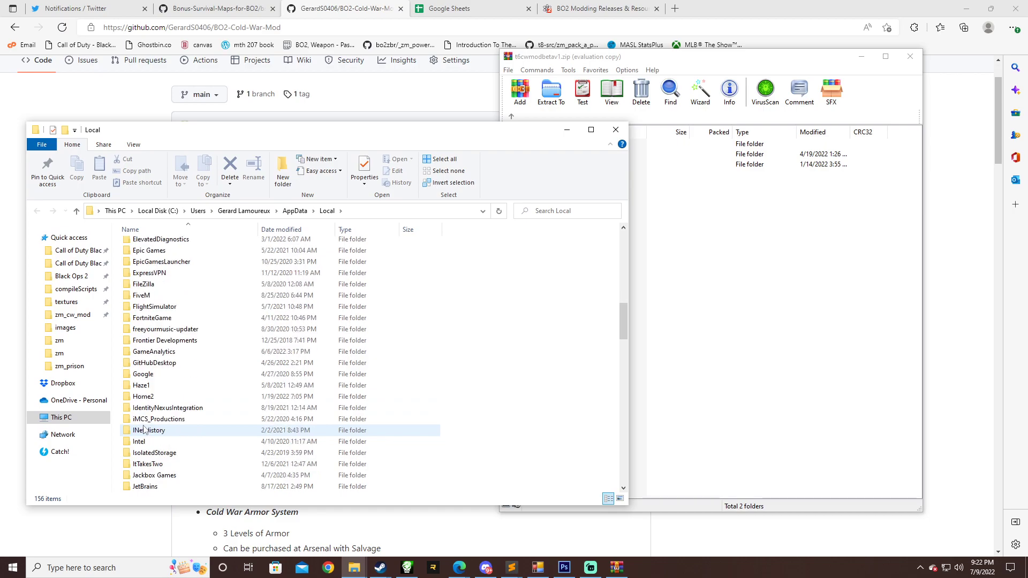
{"action": "scroll", "coordinate": [148, 423], "scroll_direction": "down", "scroll_amount": 15}
{"action": "left_click", "coordinate": [153, 408]}
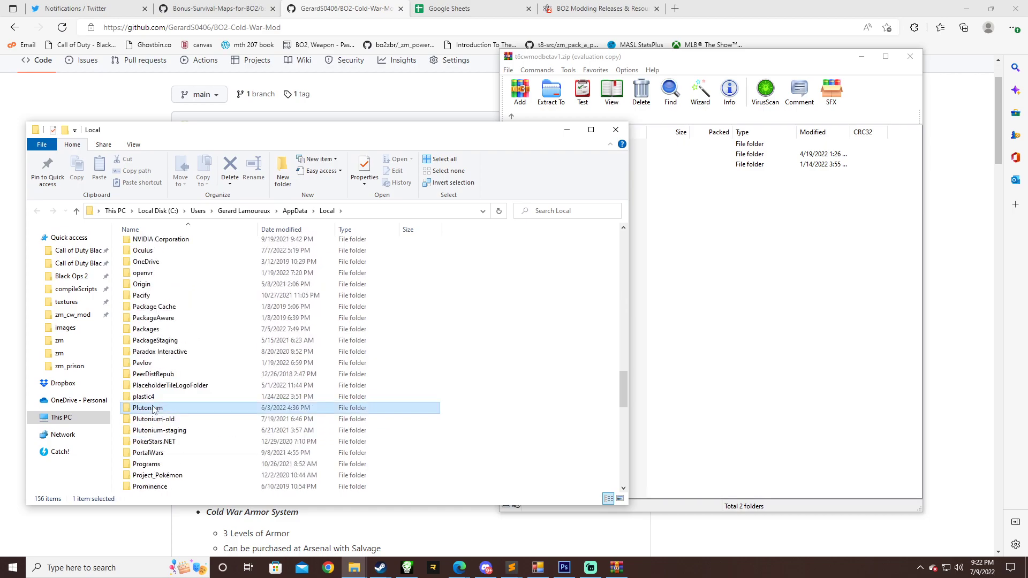
{"action": "double_click", "coordinate": [154, 409]}
{"action": "double_click", "coordinate": [140, 291]}
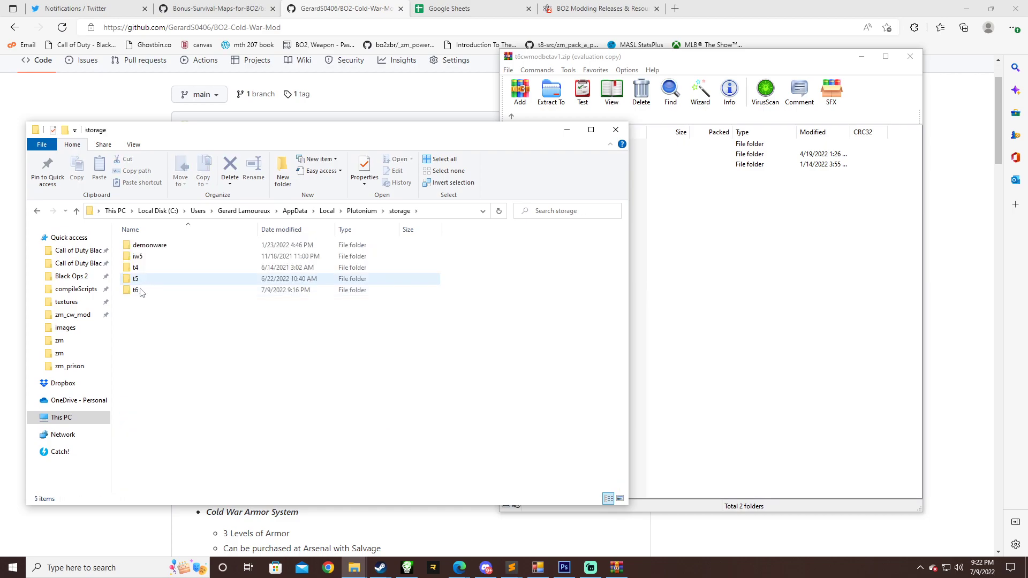
Step: Drag the archive's images and scripts folders into t6, replacing the existing files
{"action": "double_click", "coordinate": [138, 290]}
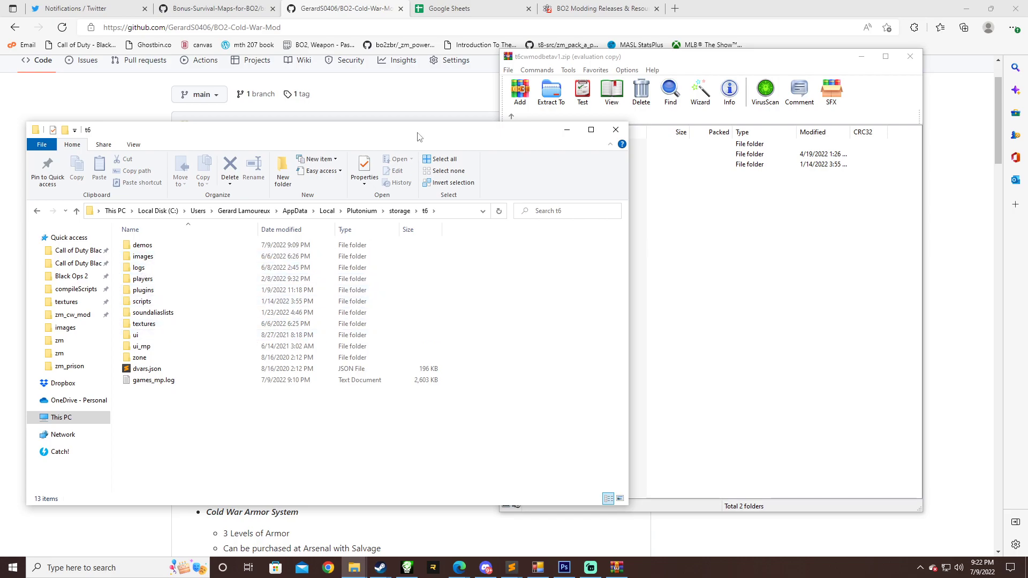
{"action": "left_click", "coordinate": [715, 228]}
{"action": "left_click_drag", "start_coordinate": [532, 178], "coordinate": [224, 413]}
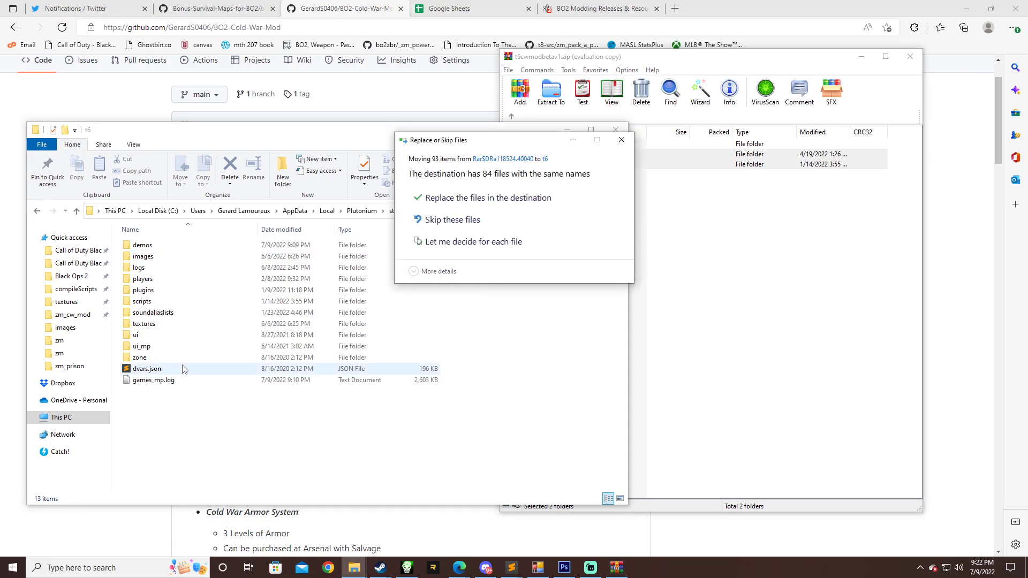
{"action": "left_click", "coordinate": [505, 203]}
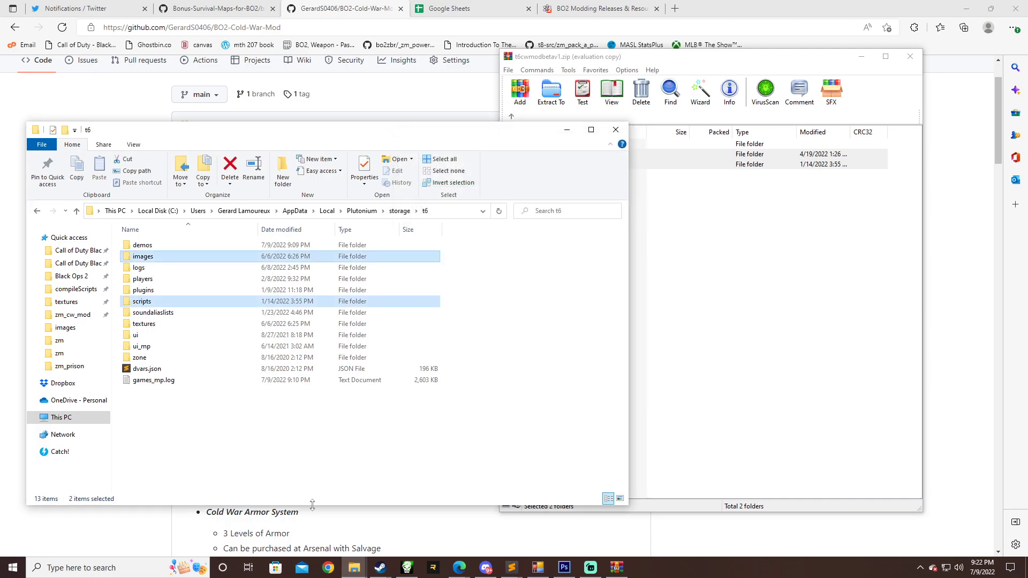
Step: Run plutonium.exe from the Black Ops 2 folder and launch Black Ops II Zombies
{"action": "mouse_move", "coordinate": [353, 566]}
{"action": "left_click", "coordinate": [260, 535]}
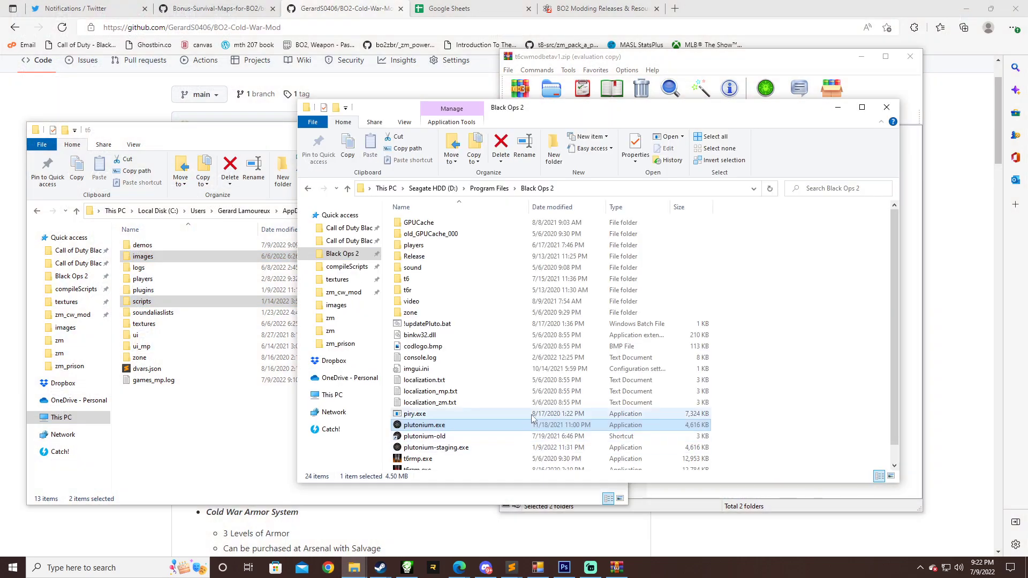
{"action": "double_click", "coordinate": [465, 426]}
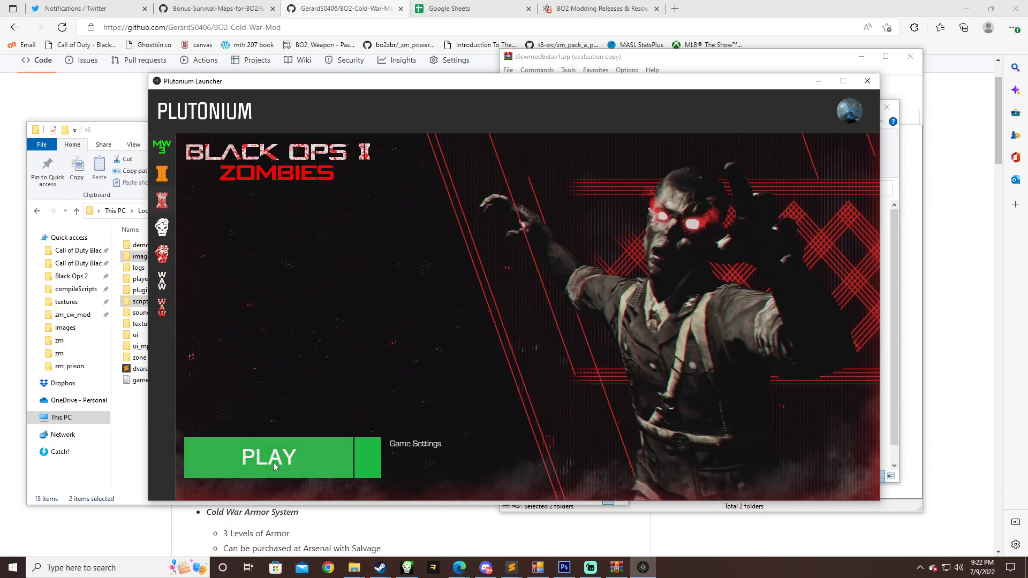
{"action": "left_click", "coordinate": [273, 462]}
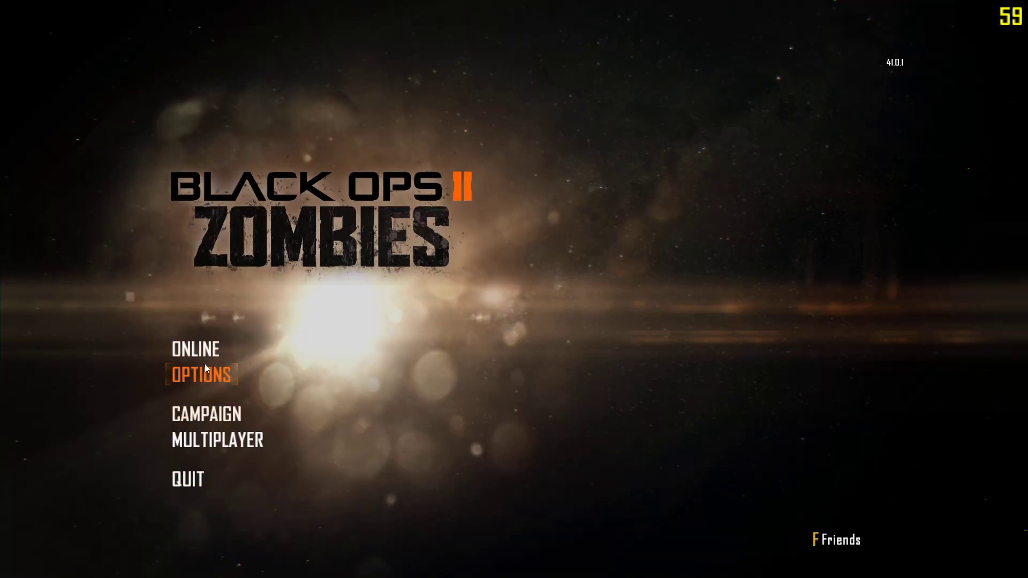
Step: Go Online, choose Solo Play, select the Origins map and start the match
{"action": "left_click", "coordinate": [210, 348]}
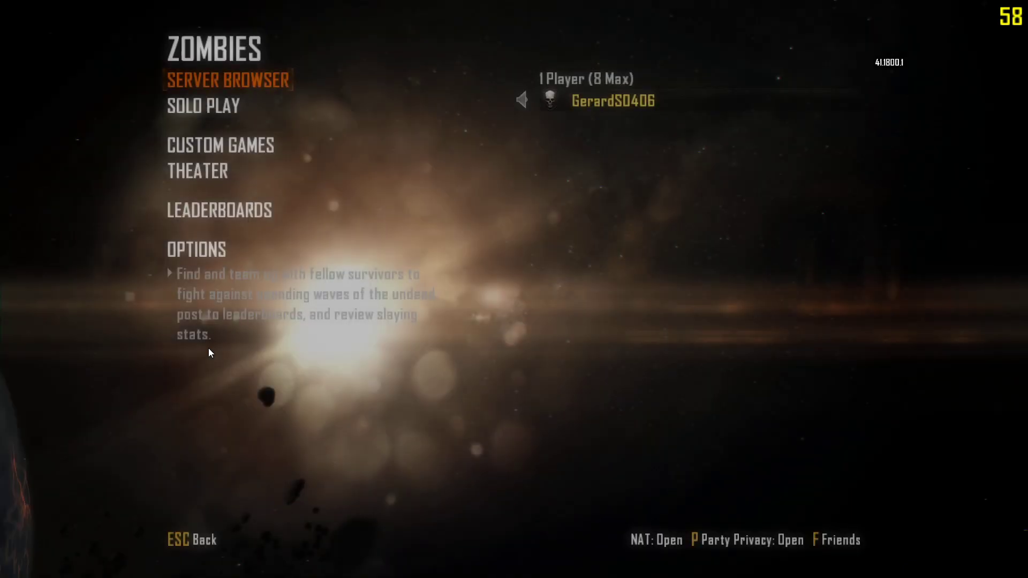
{"action": "left_click", "coordinate": [211, 107]}
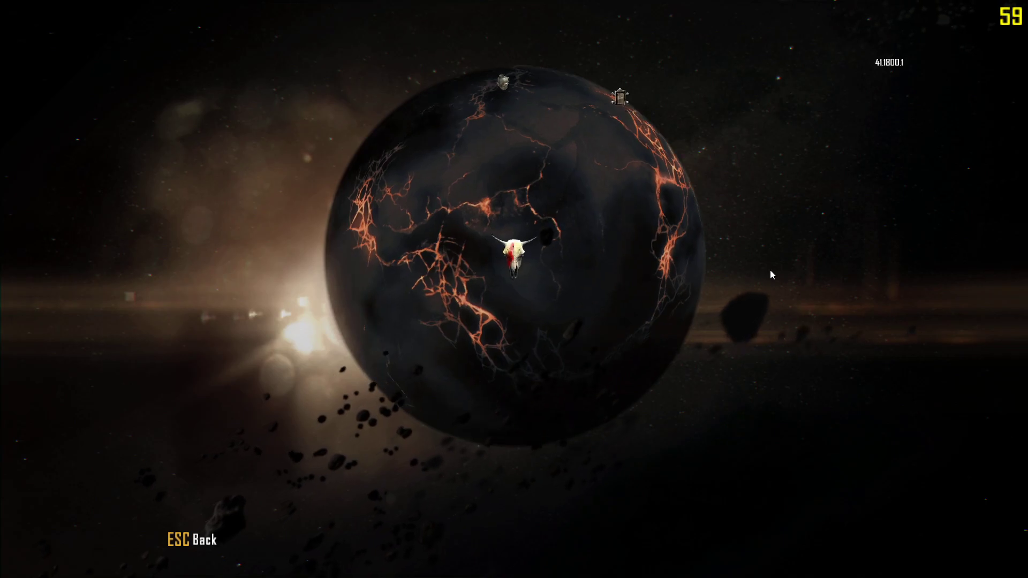
{"action": "left_click", "coordinate": [531, 266]}
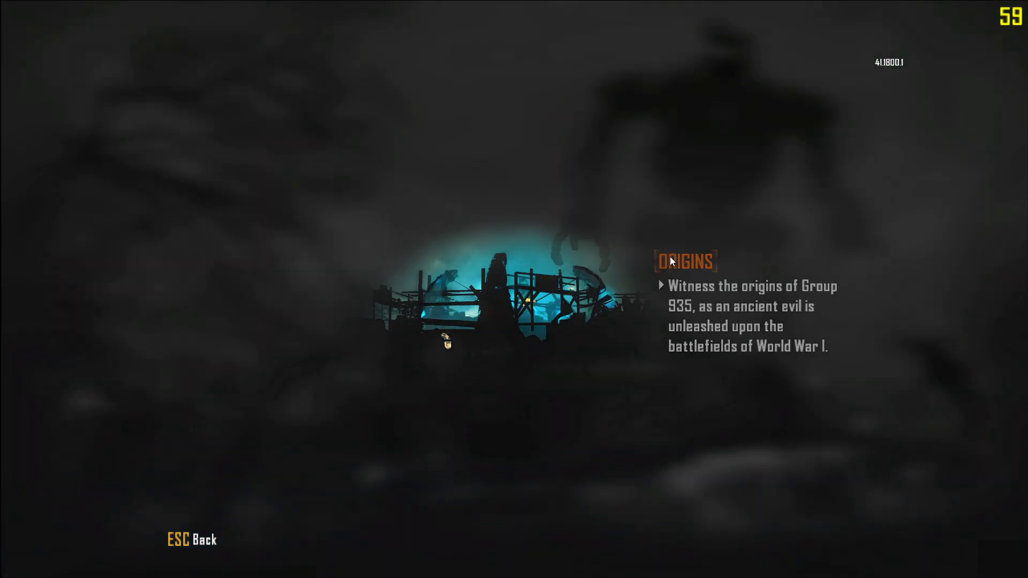
{"action": "left_click", "coordinate": [670, 261]}
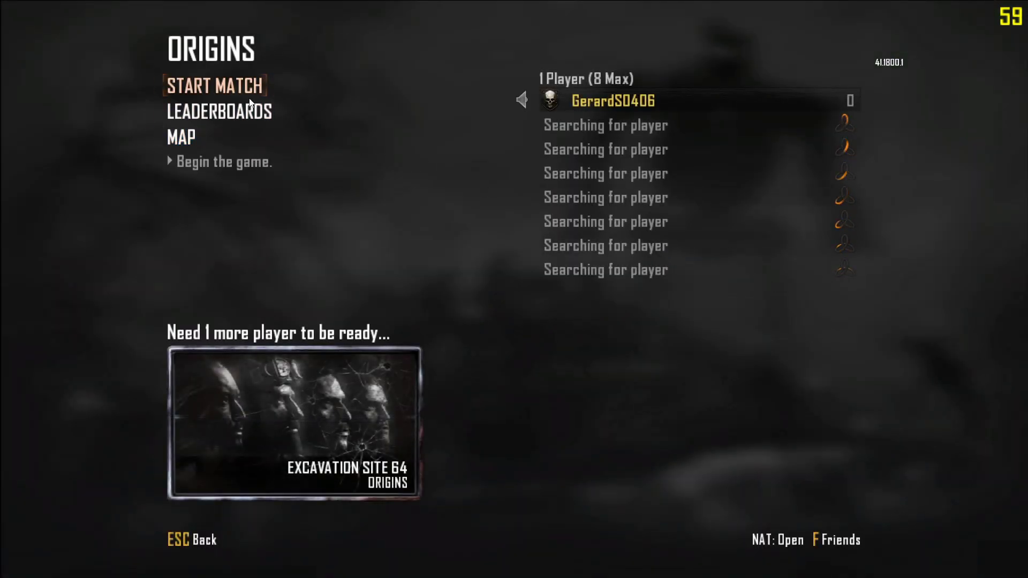
{"action": "left_click", "coordinate": [204, 86]}
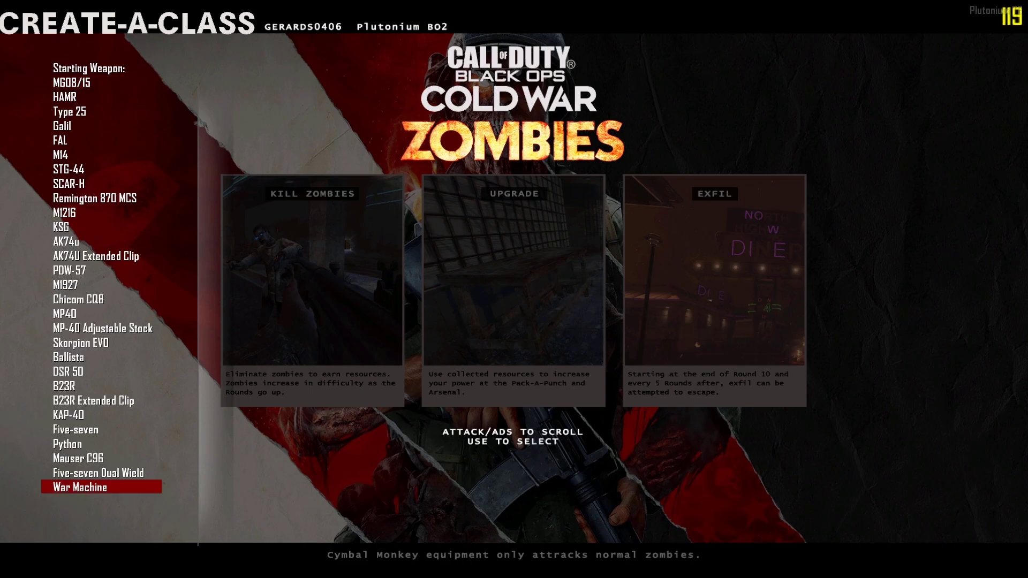
Step: Pick MG08/15 as the starting weapon and Aether Shroud as the field upgrade, then spawn
{"action": "key", "text": "Up"}
{"action": "key", "text": "Up"}
{"action": "key", "text": "Up"}
{"action": "key", "text": "Up"}
{"action": "key", "text": "Up"}
{"action": "key", "text": "Up"}
{"action": "key", "text": "Up"}
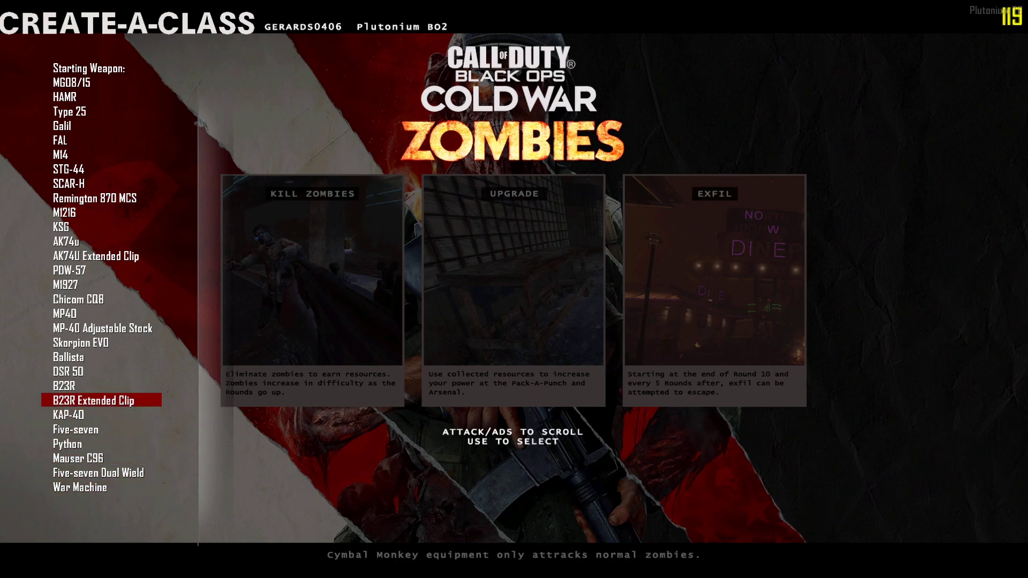
{"action": "key", "text": "Up"}
{"action": "key", "text": "Up"}
{"action": "key", "text": "Up"}
{"action": "key", "text": "Up"}
{"action": "key", "text": "Up"}
{"action": "key", "text": "Up"}
{"action": "key", "text": "Up"}
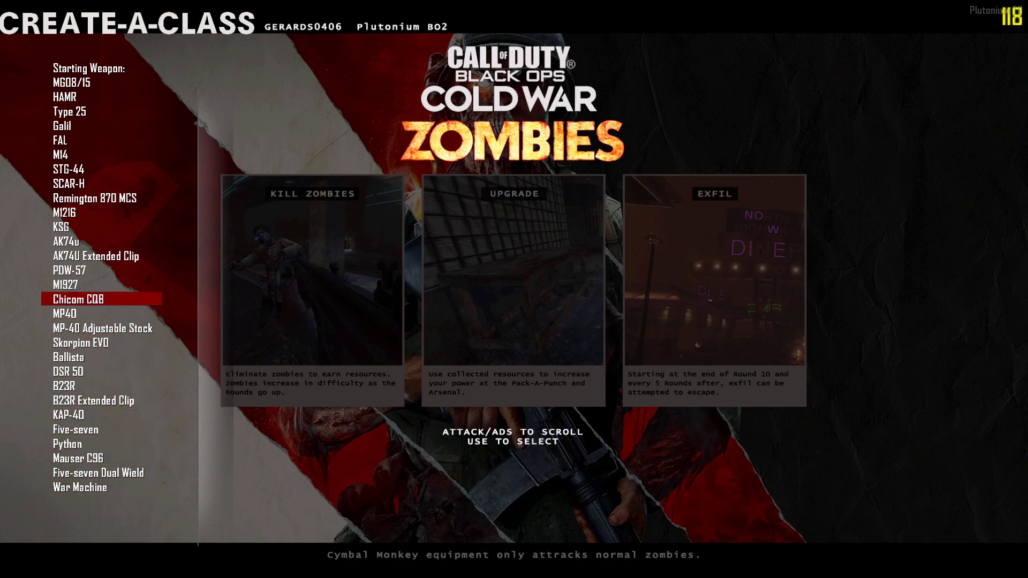
{"action": "key", "text": "Up"}
{"action": "key", "text": "Up"}
{"action": "key", "text": "Up"}
{"action": "key", "text": "Up"}
{"action": "key", "text": "Up"}
{"action": "key", "text": "Up"}
{"action": "key", "text": "Up"}
{"action": "key", "text": "Up"}
{"action": "key", "text": "Up"}
{"action": "key", "text": "Up"}
{"action": "key", "text": "Up"}
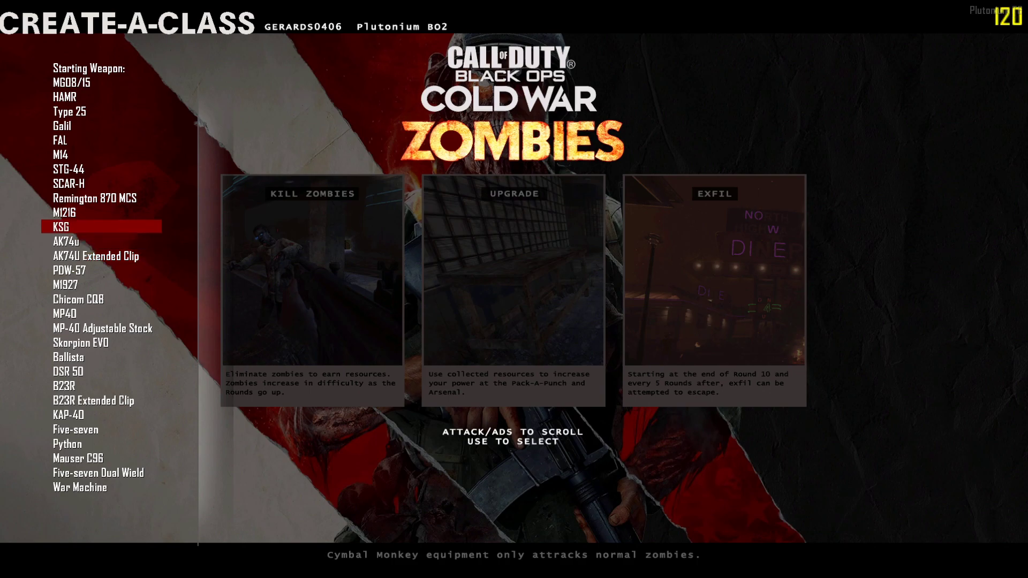
{"action": "key", "text": "Up"}
{"action": "key", "text": "Up"}
{"action": "key", "text": "Up"}
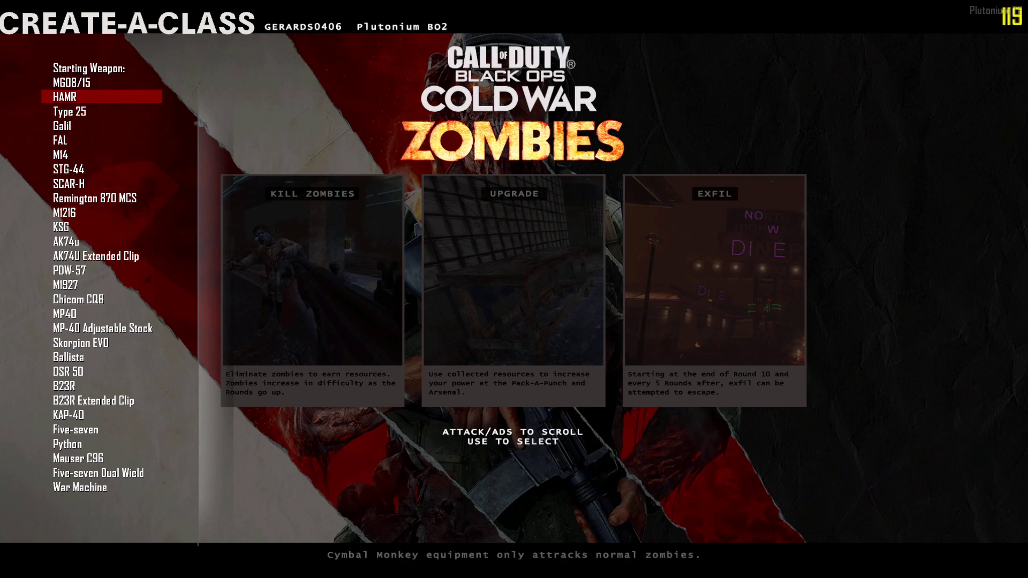
{"action": "key", "text": "f"}
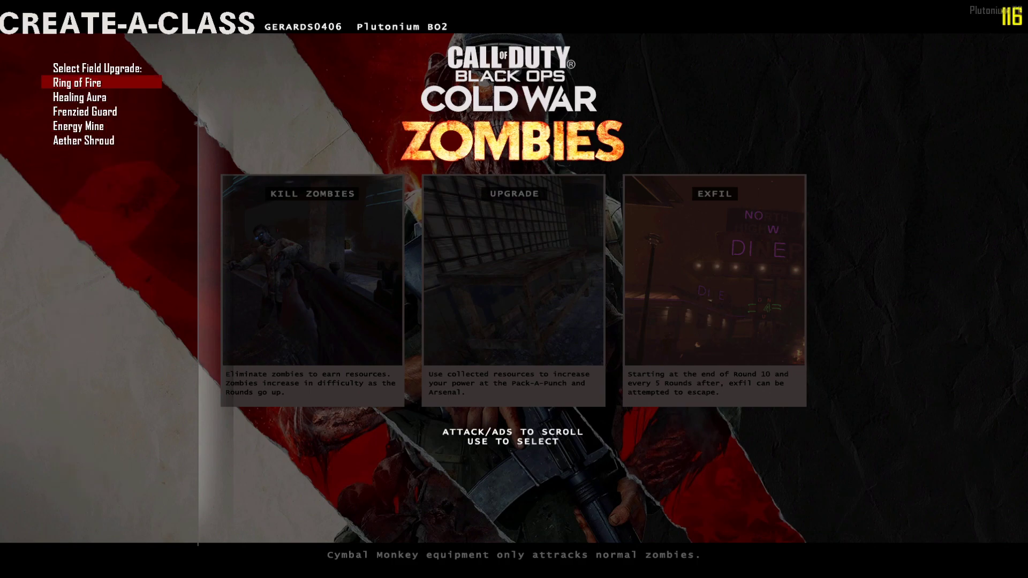
{"action": "key", "text": "Up"}
{"action": "key", "text": "f"}
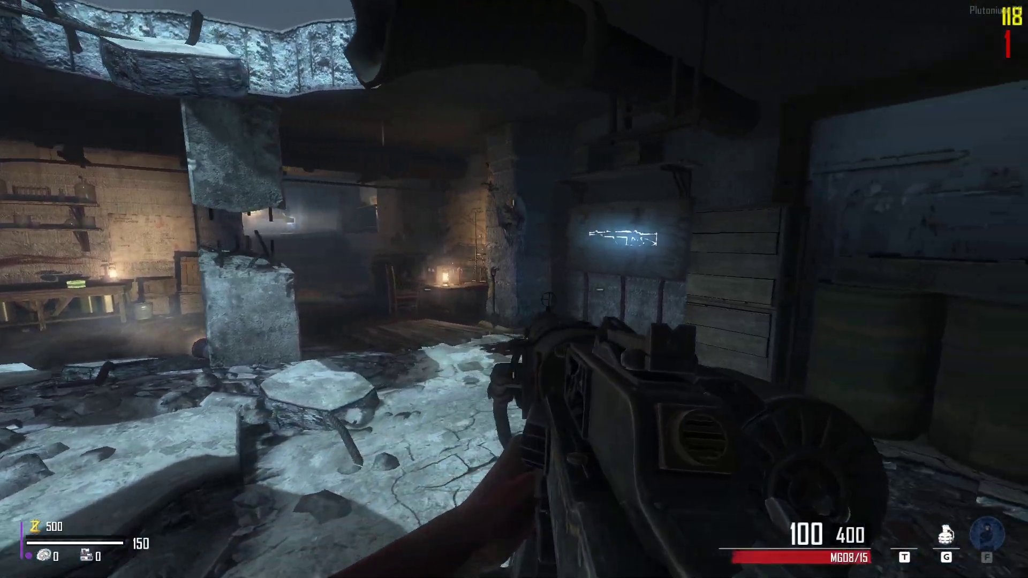
Step: Grab the Maxis Drone part, check the scoreboard, and shoot zombies at the boarded window
{"action": "key", "text": "w"}
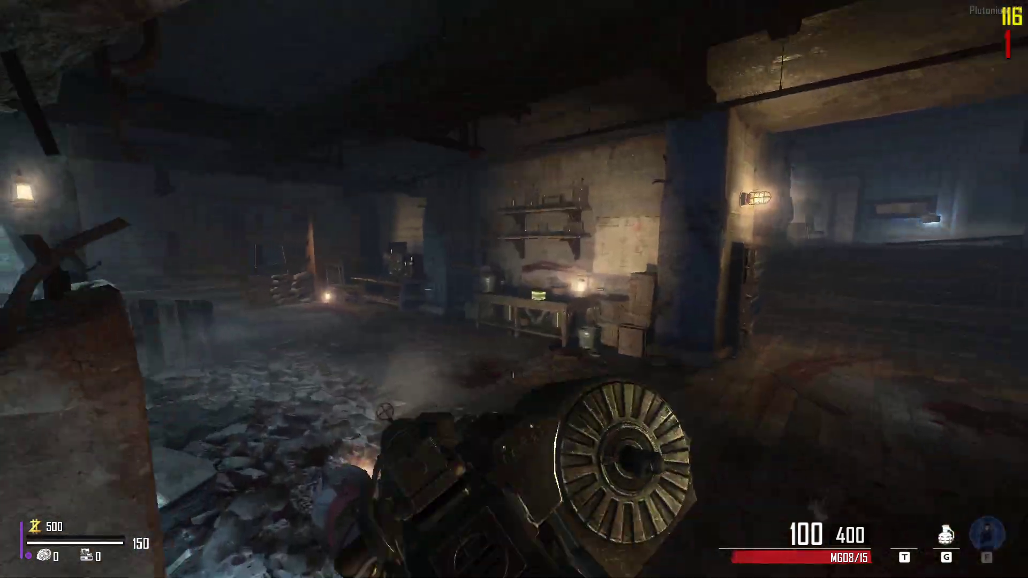
{"action": "key", "text": "w"}
{"action": "key", "text": "f"}
{"action": "key", "text": "Tab"}
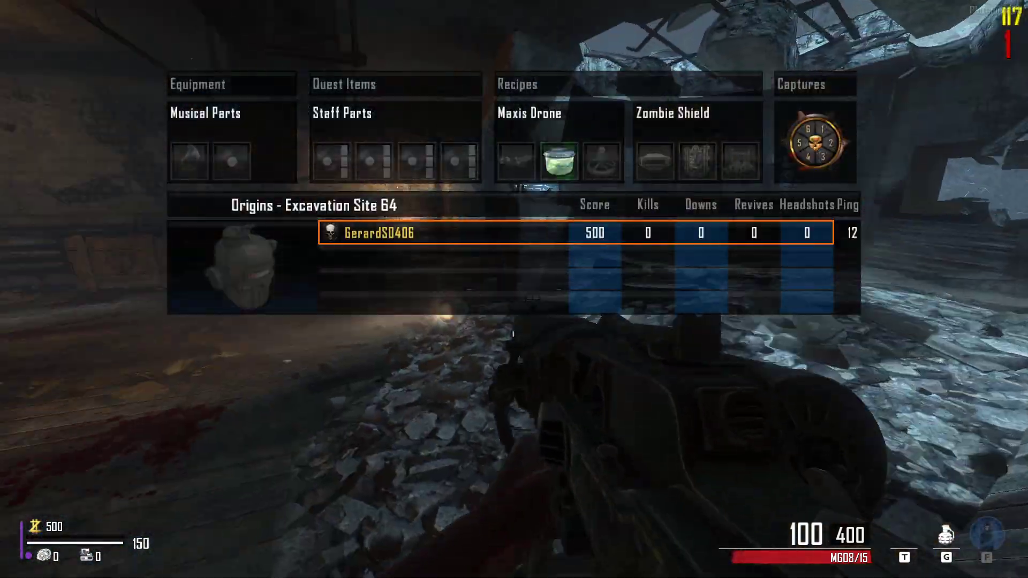
{"action": "key", "text": "w"}
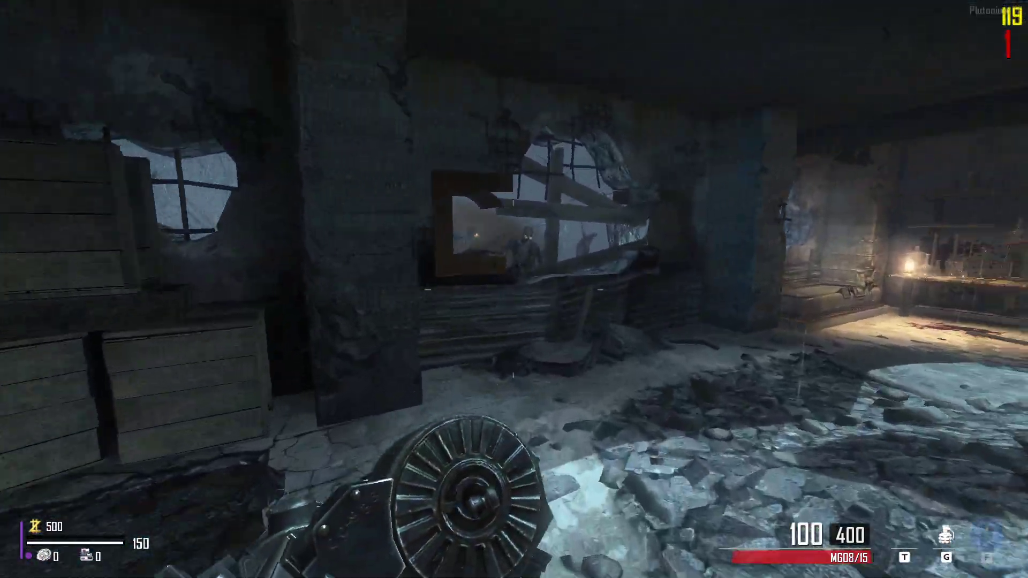
{"action": "right_click", "coordinate": [514, 289]}
{"action": "left_click", "coordinate": [514, 289]}
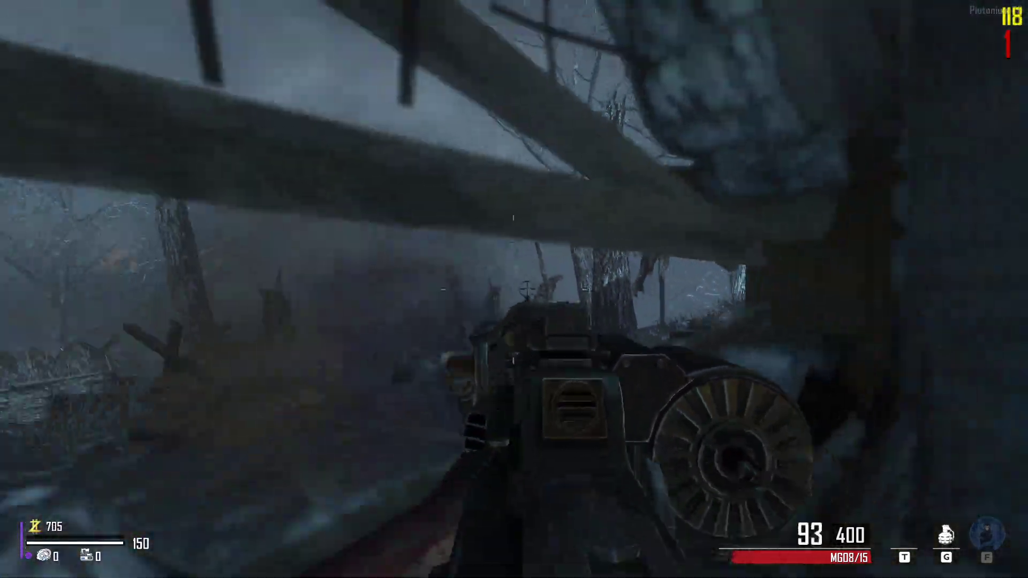
Step: Reload the MG08/15 near the glowing door and keep firing at the window zombies
{"action": "key", "text": "w"}
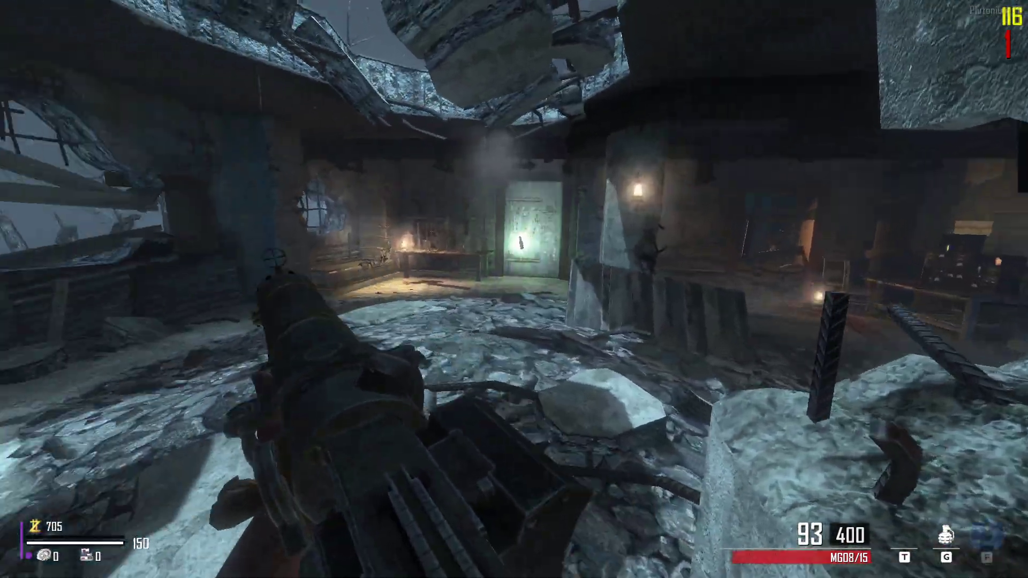
{"action": "key", "text": "r"}
{"action": "key", "text": "w"}
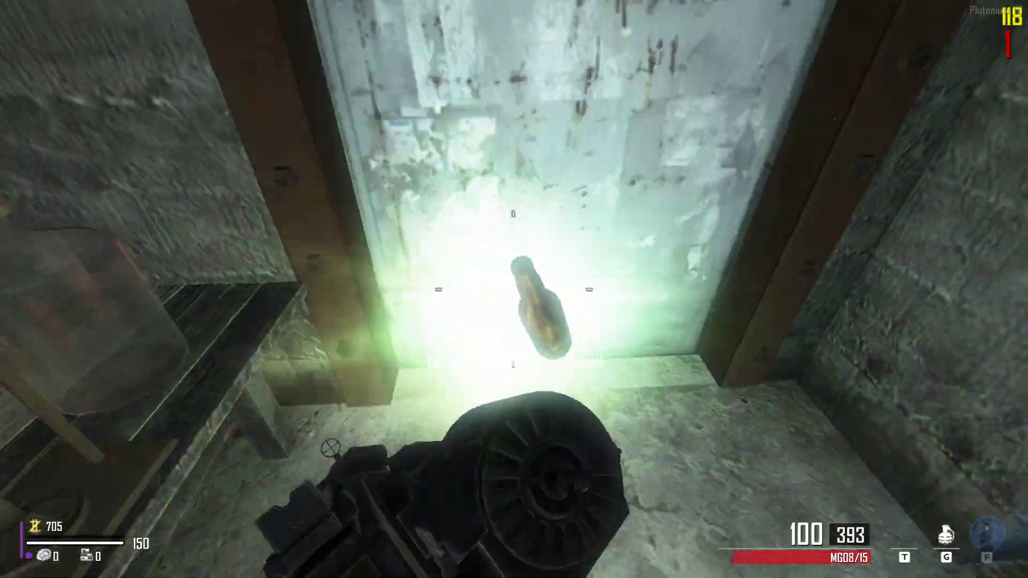
{"action": "key", "text": "w"}
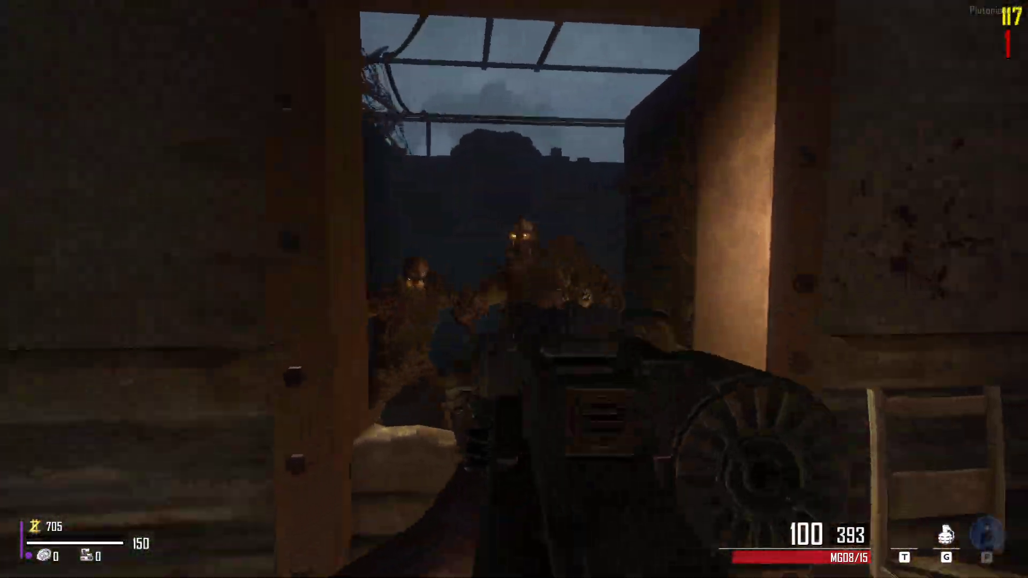
{"action": "left_click", "coordinate": [514, 289]}
{"action": "left_click_drag", "start_coordinate": [514, 289], "coordinate": [514, 289]}
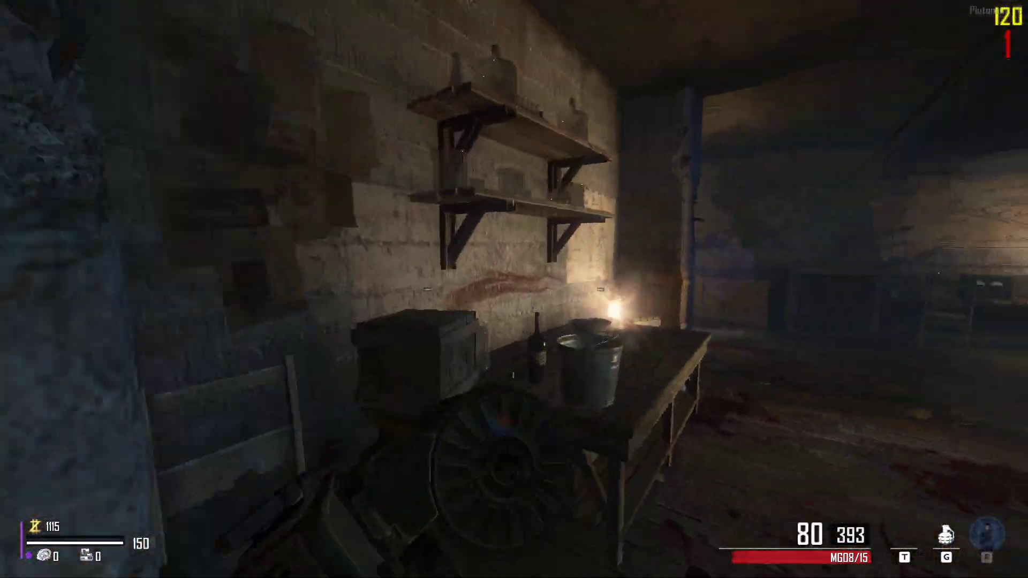
Step: Move past the generator and wooden gate into the wall-weapon room, reload, and pause
{"action": "key", "text": "w"}
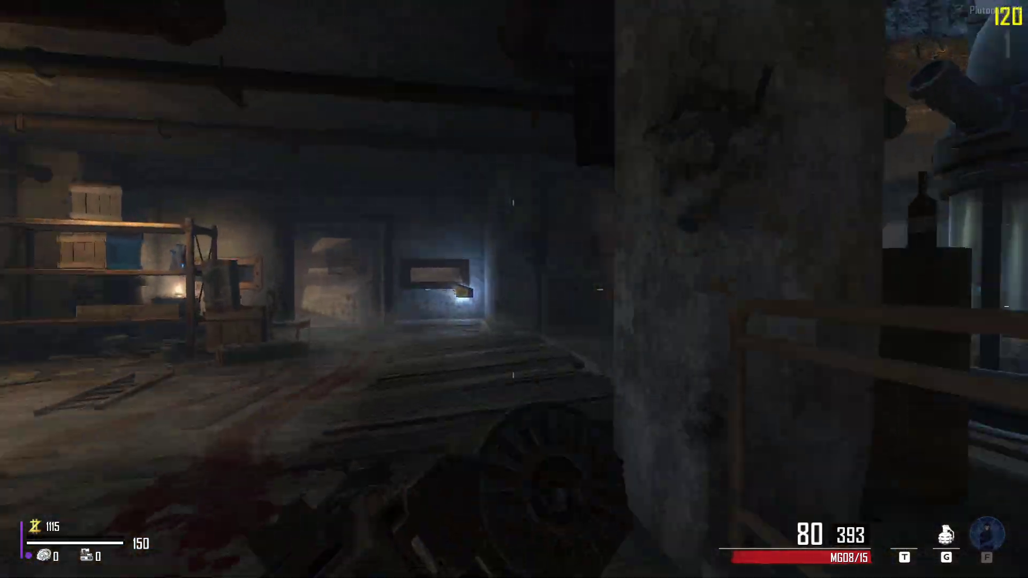
{"action": "key", "text": "w"}
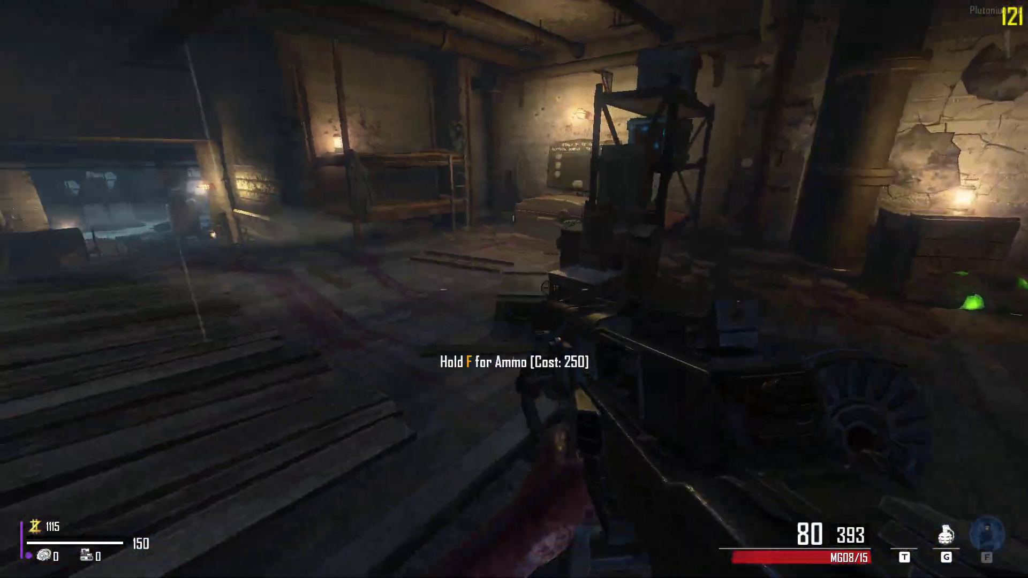
{"action": "key", "text": "w"}
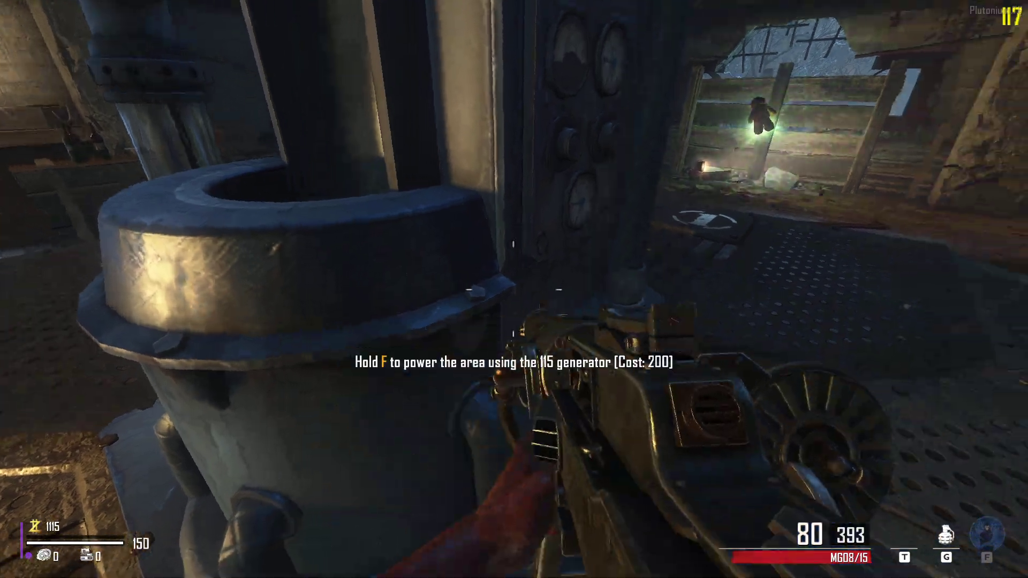
{"action": "key", "text": "w"}
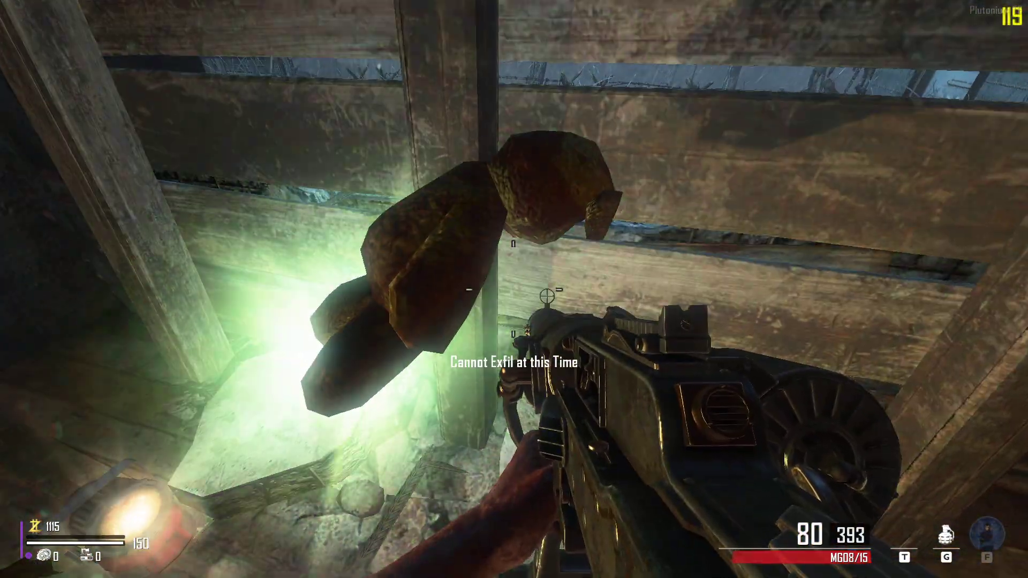
{"action": "key", "text": "w"}
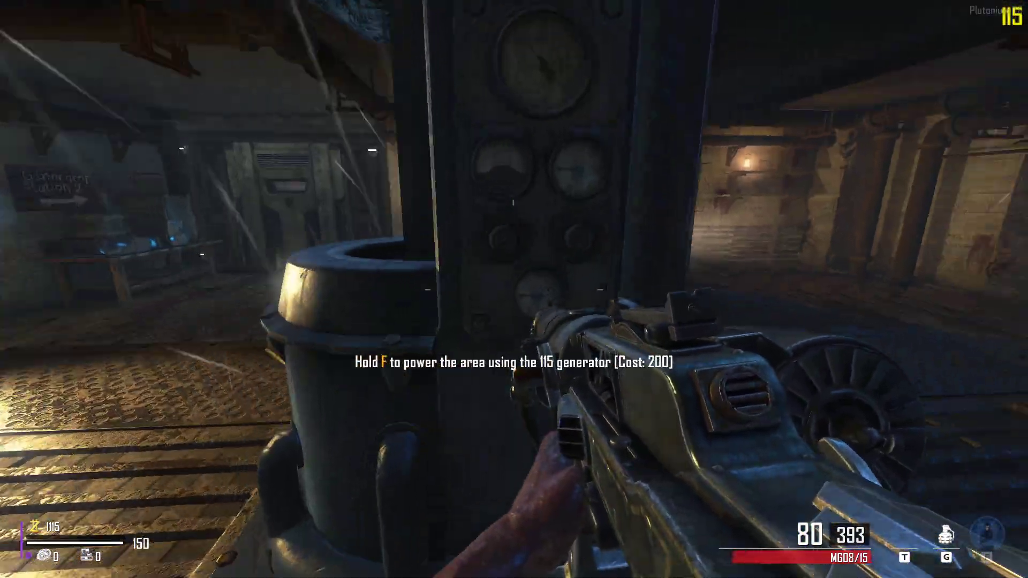
{"action": "key", "text": "w"}
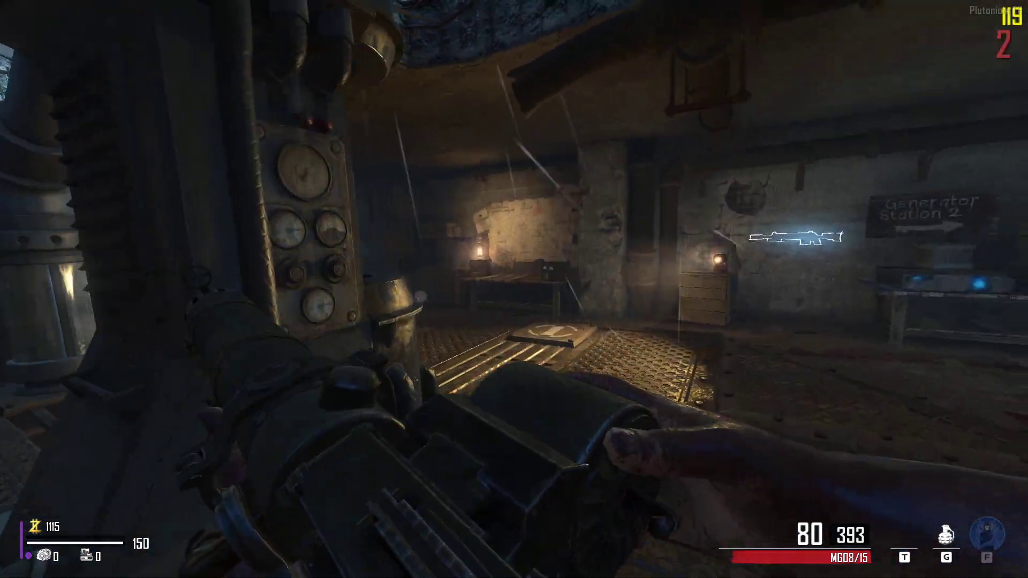
{"action": "key", "text": "w"}
{"action": "key", "text": "r"}
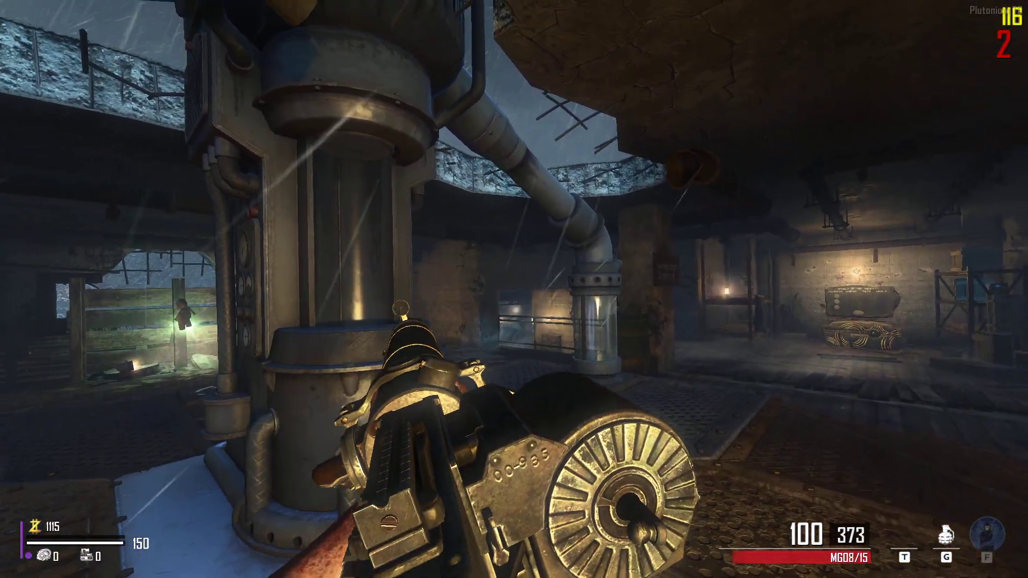
{"action": "key", "text": "Escape"}
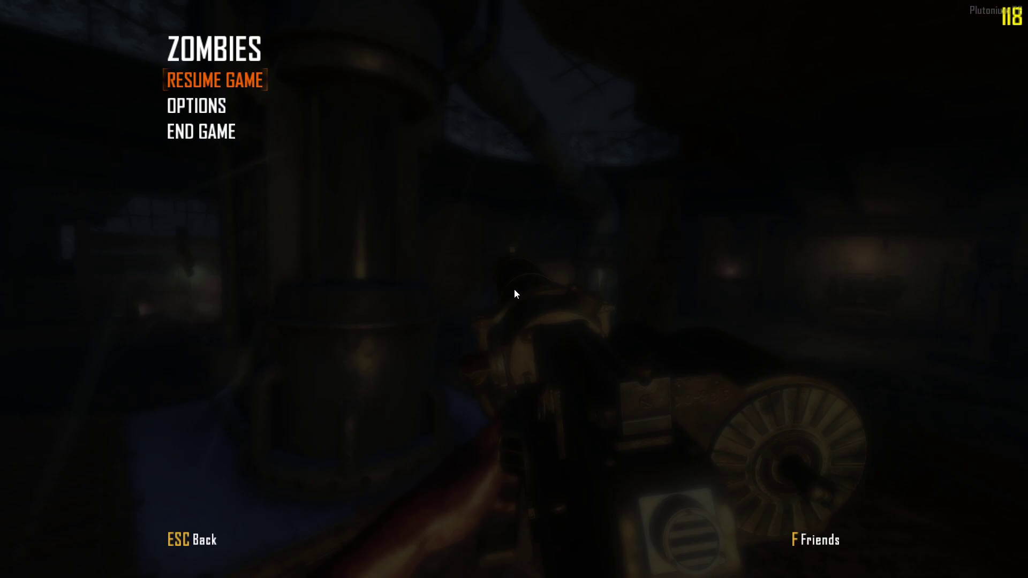